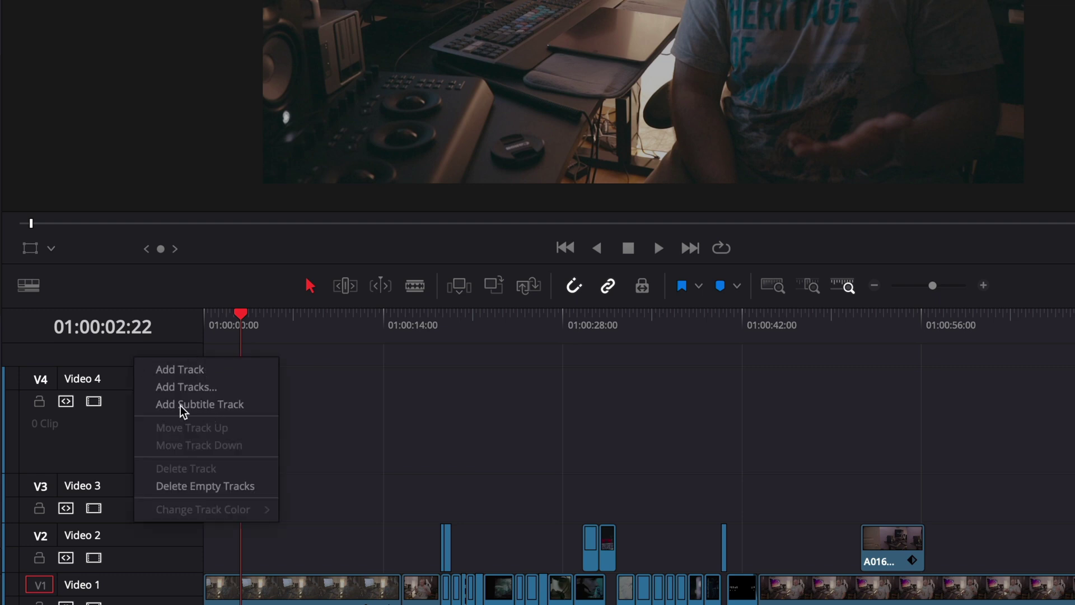
- Add three subtitle tracks, ST1, ST2 and ST3, to the timeline
{"action": "left_click", "coordinate": [179, 412]}
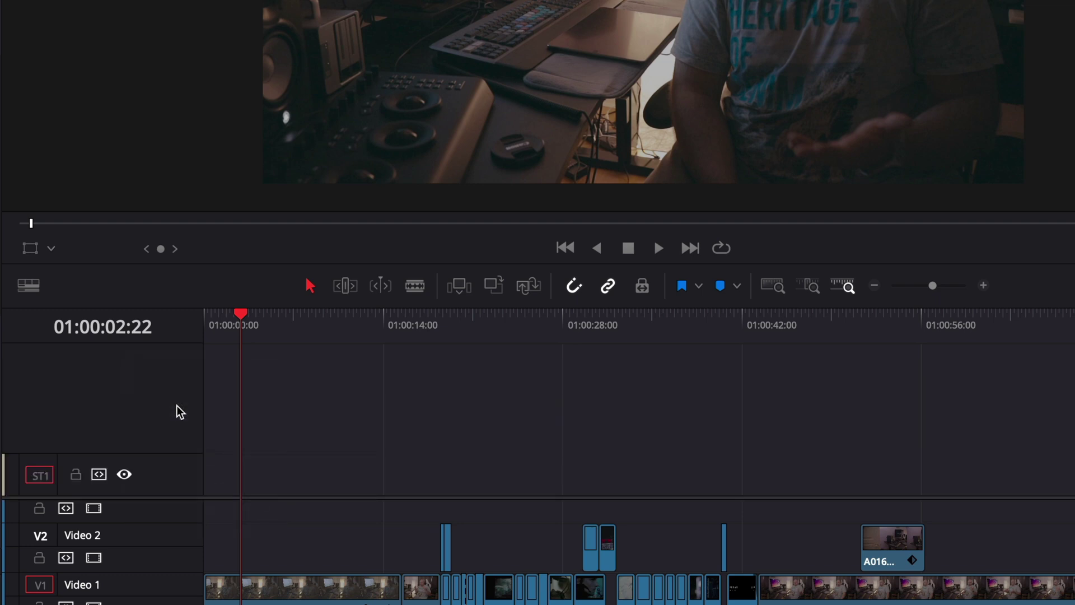
{"action": "right_click", "coordinate": [167, 401]}
{"action": "left_click", "coordinate": [192, 447]}
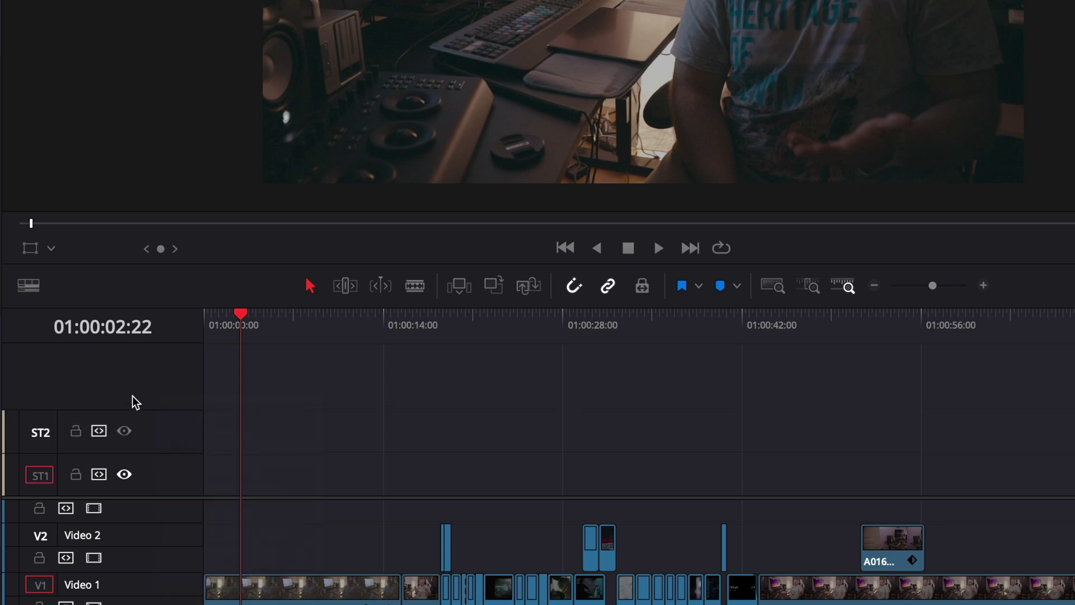
{"action": "right_click", "coordinate": [144, 372]}
{"action": "left_click", "coordinate": [175, 420]}
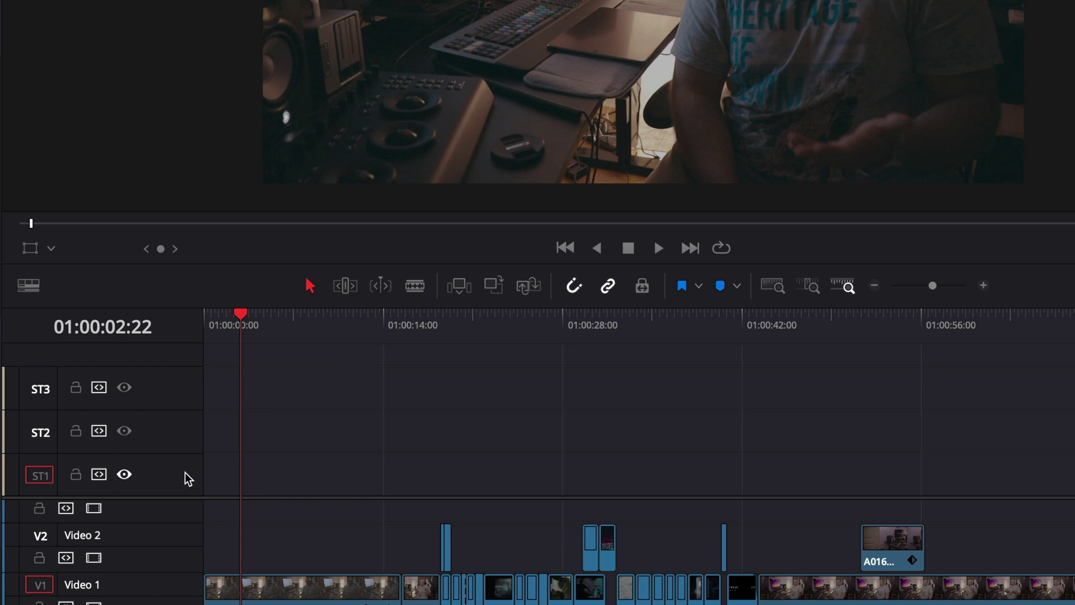
- Add one subtitle clip each to ST1, ST2 and ST3 one after another, and select the one on ST1
{"action": "right_click", "coordinate": [256, 475]}
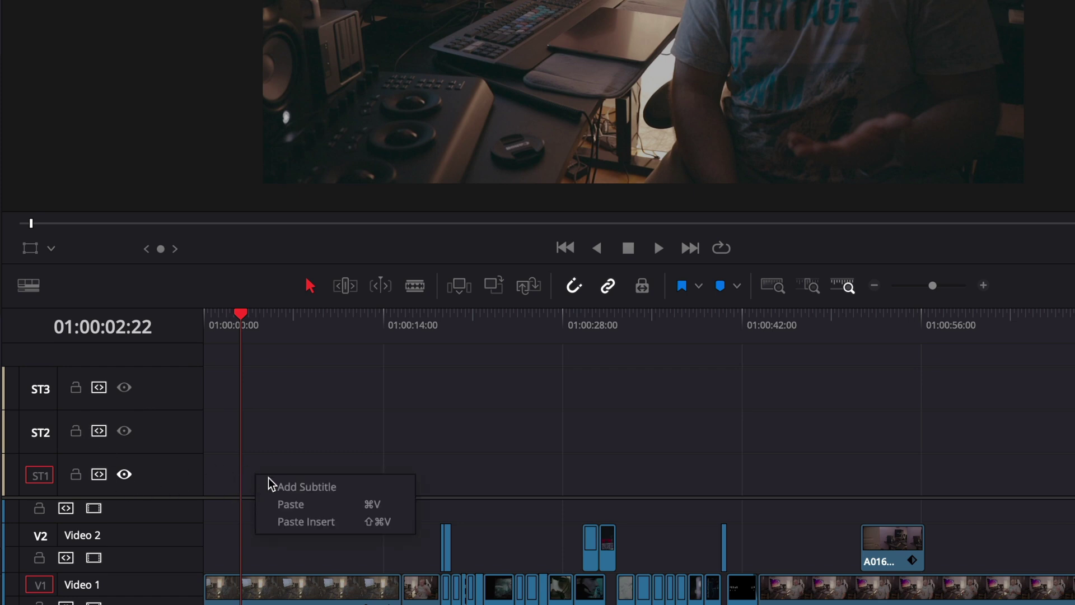
{"action": "left_click", "coordinate": [281, 486]}
{"action": "right_click", "coordinate": [216, 422]}
{"action": "left_click", "coordinate": [256, 436]}
{"action": "right_click", "coordinate": [233, 376]}
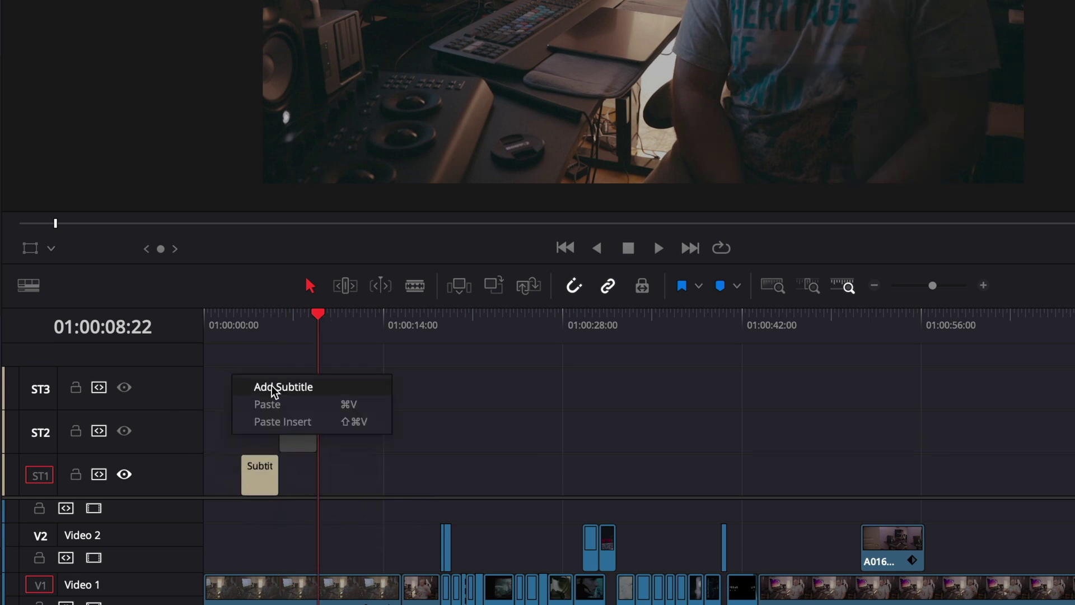
{"action": "left_click", "coordinate": [275, 392]}
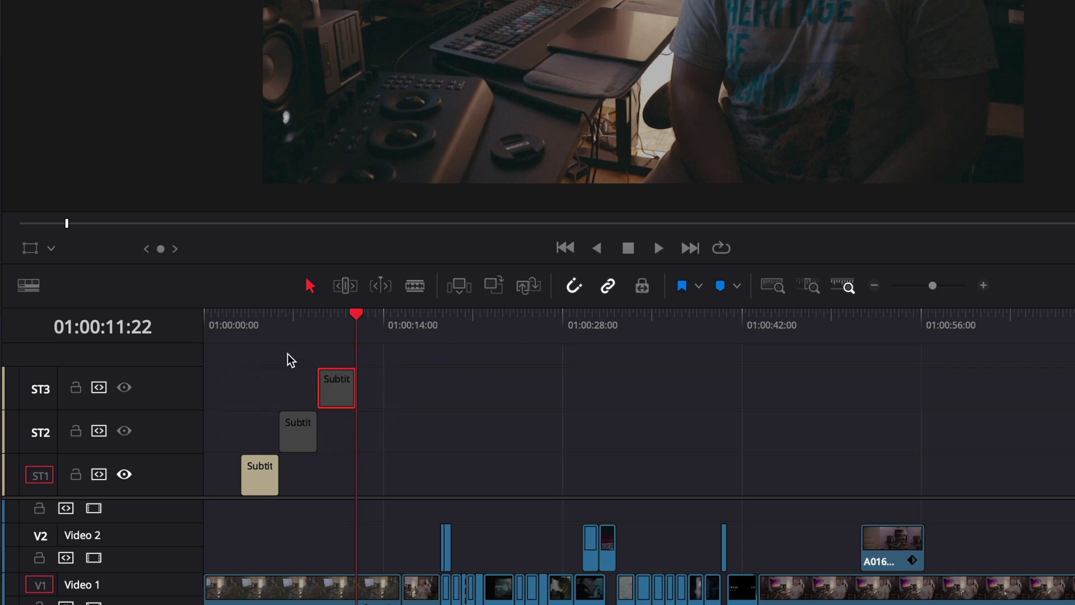
{"action": "left_click", "coordinate": [260, 482]}
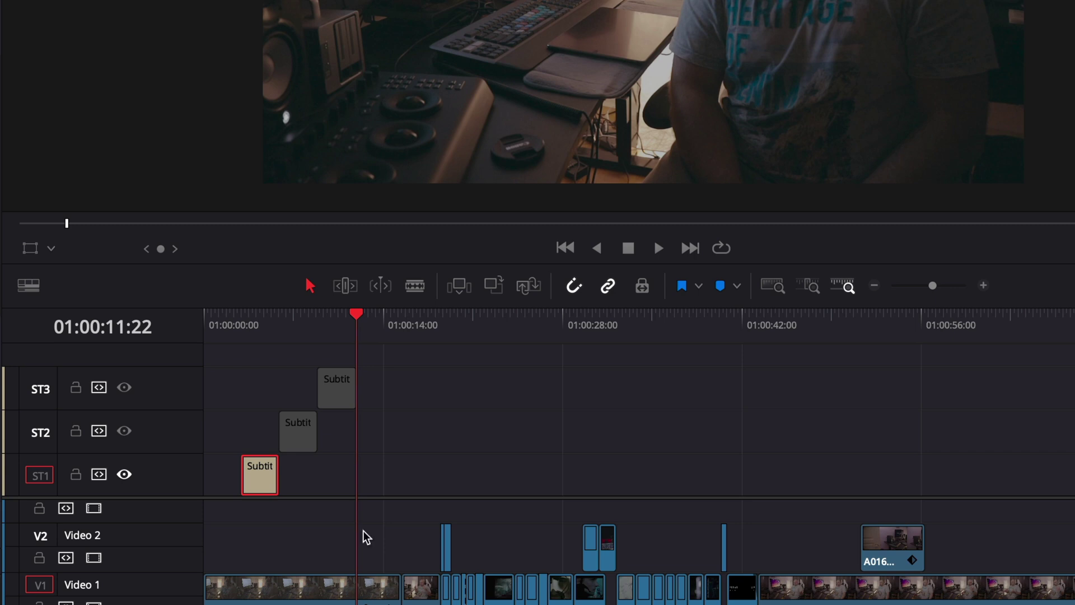
- Switch the visibility of ST1, ST2 and ST3 on and off in turn, leaving only ST1 enabled
{"action": "left_click", "coordinate": [124, 474]}
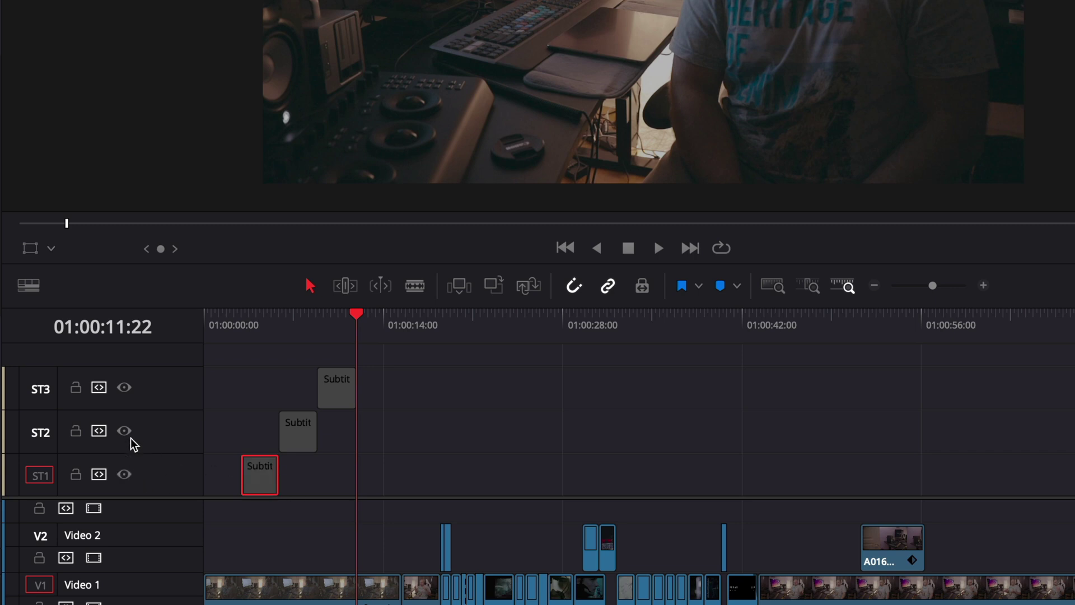
{"action": "left_click", "coordinate": [124, 430]}
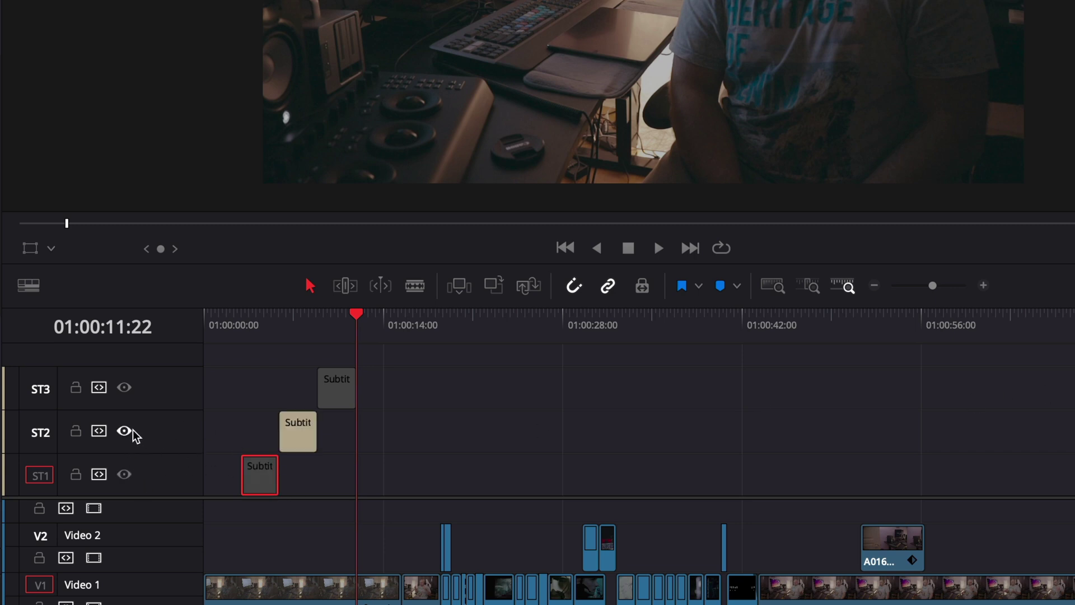
{"action": "left_click", "coordinate": [124, 431]}
{"action": "left_click", "coordinate": [125, 387]}
{"action": "left_click", "coordinate": [122, 389]}
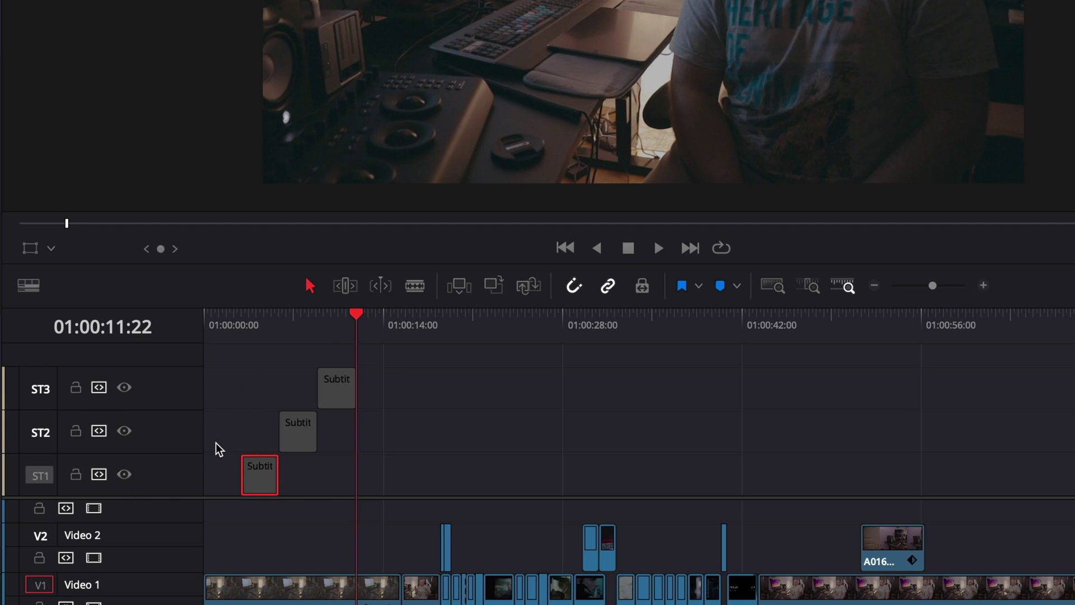
{"action": "left_click", "coordinate": [126, 474]}
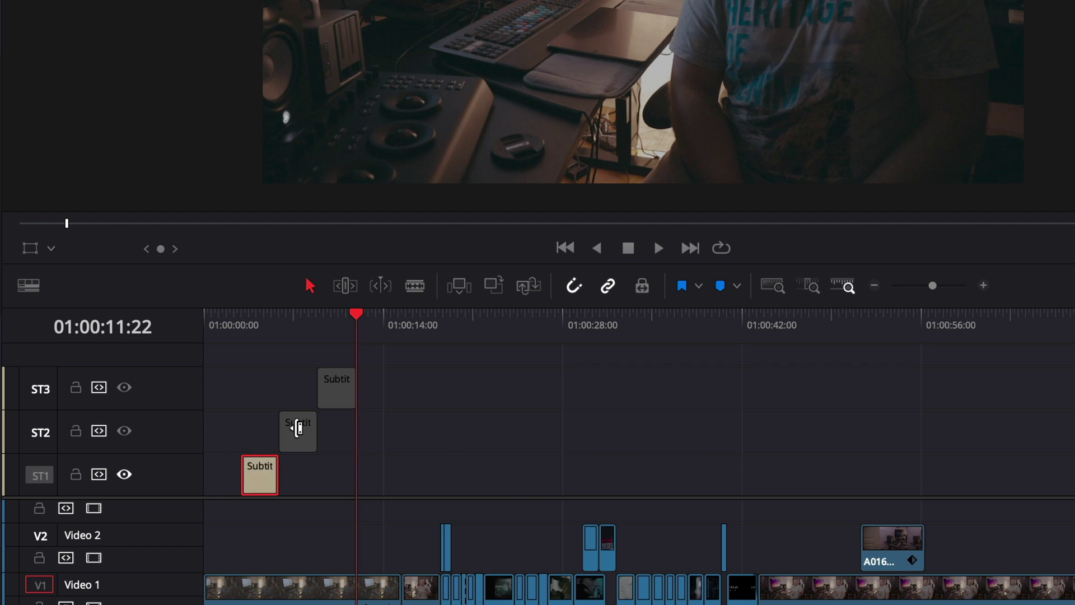
- Delete the subtitles on ST2 and ST3 and move the playhead to the start of the ST1 subtitle
{"action": "left_click_drag", "start_coordinate": [463, 379], "coordinate": [291, 440]}
{"action": "key", "text": "Delete"}
{"action": "left_click", "coordinate": [257, 328]}
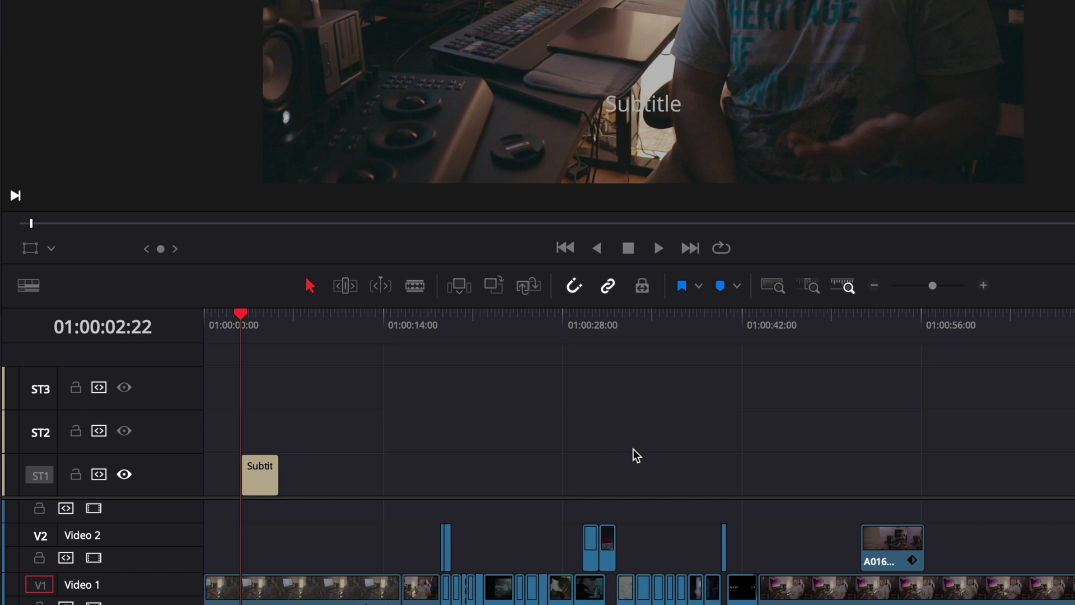
- Change the caption text of the ST1 subtitle to "Hello!"
{"action": "left_click", "coordinate": [259, 478]}
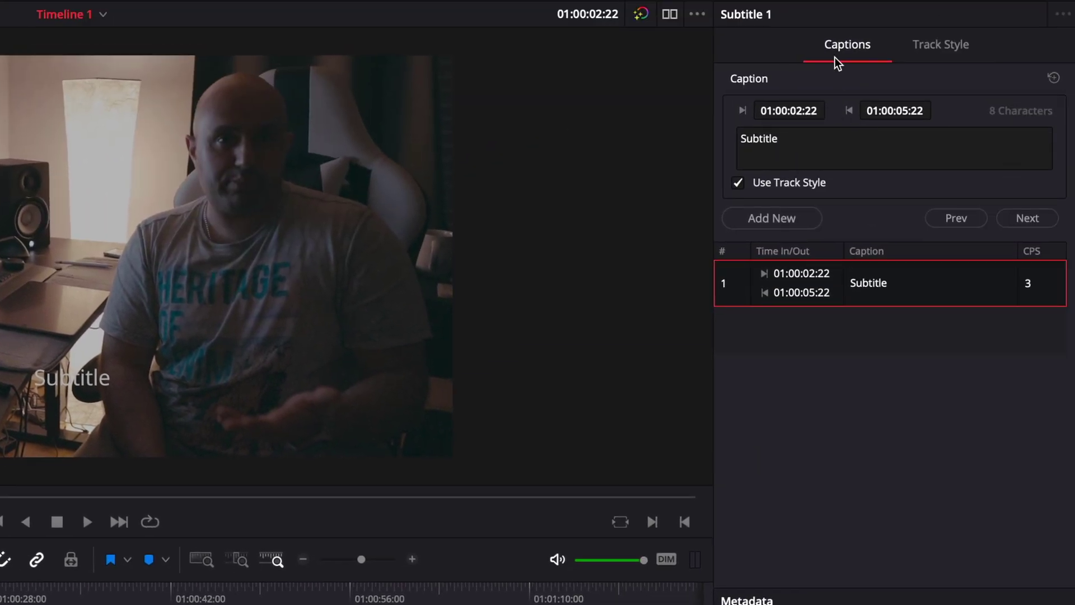
{"action": "left_click_drag", "start_coordinate": [779, 138], "coordinate": [747, 135]}
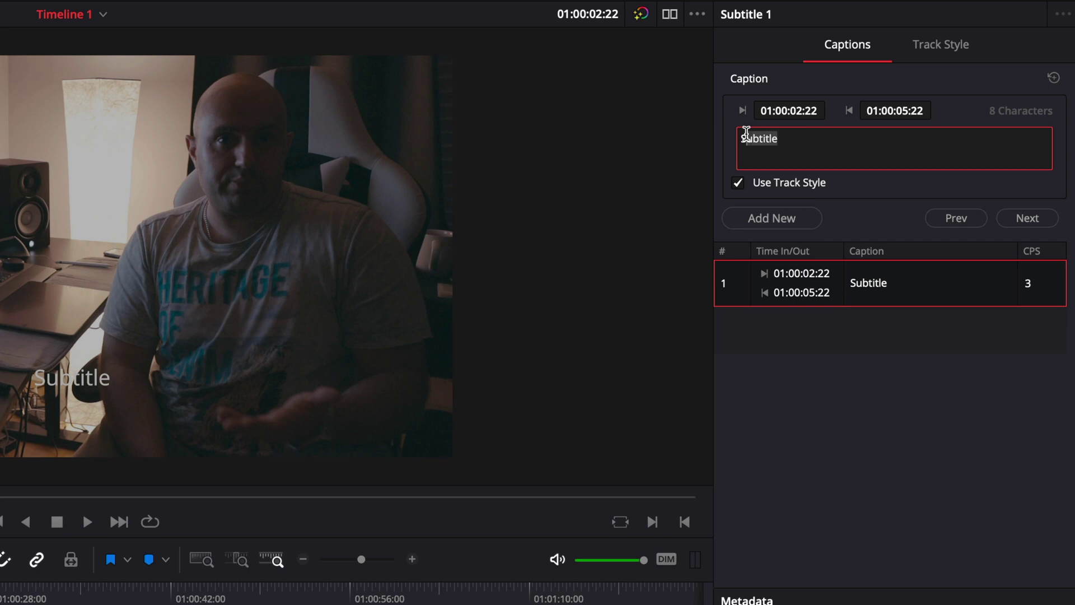
{"action": "key", "text": "BackSpace"}
{"action": "type", "text": "Hello"}
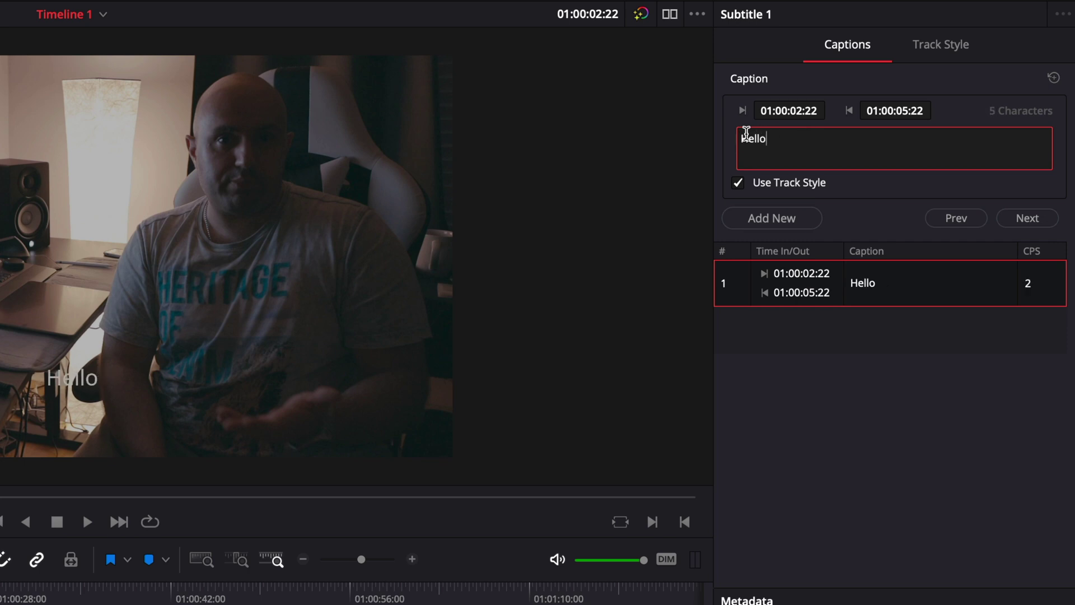
{"action": "type", "text": "!"}
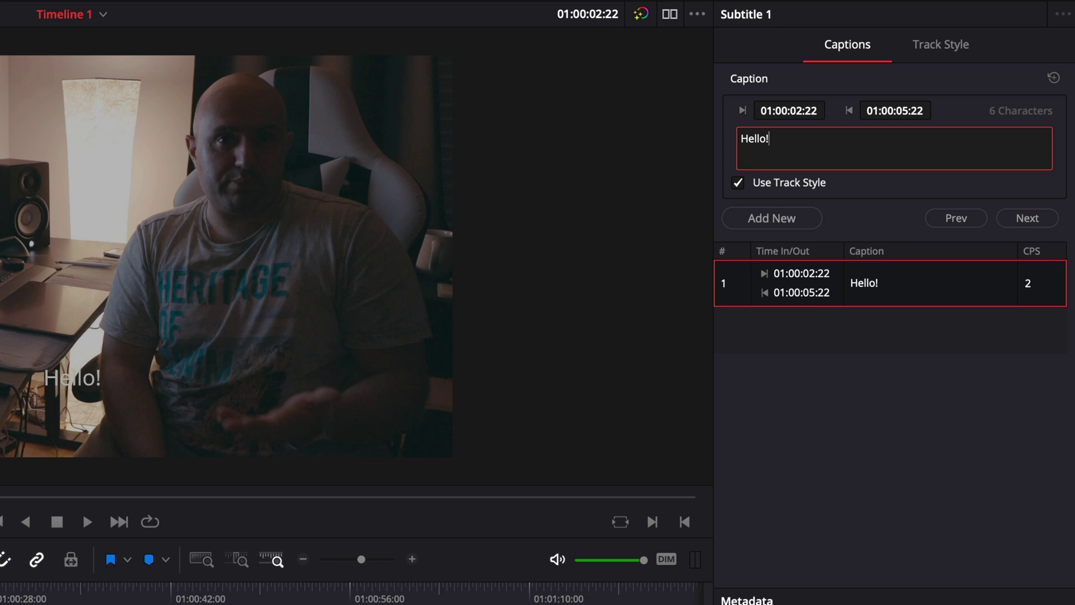
{"action": "key", "text": "Escape"}
- Play the beginning of the timeline to preview the "Hello!" subtitle over the video
{"action": "left_click_drag", "start_coordinate": [52, 430], "coordinate": [25, 430]}
{"action": "key", "text": "space"}
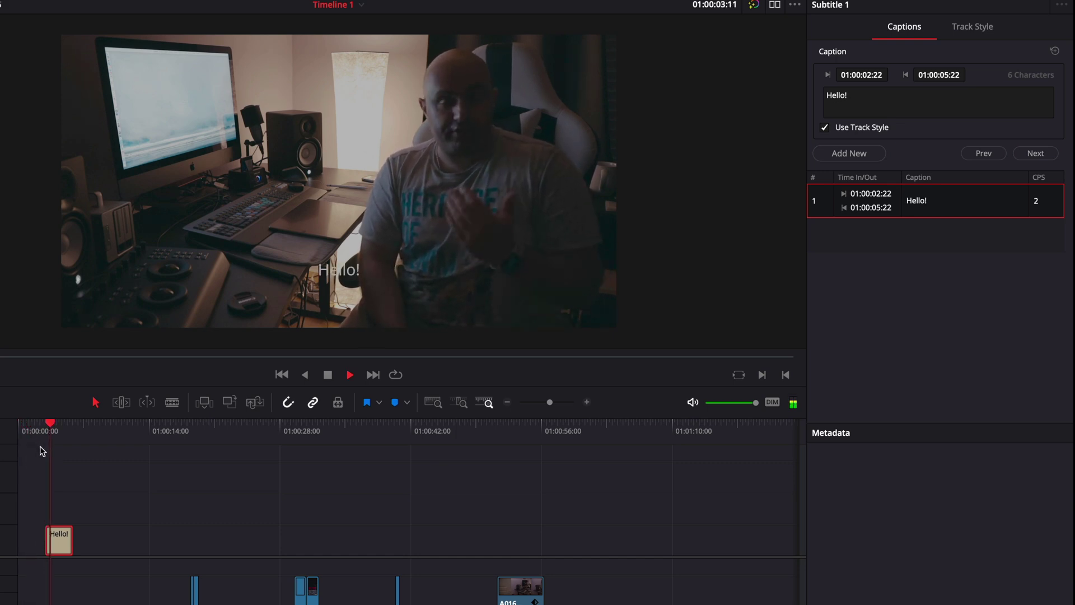
{"action": "key", "text": "space"}
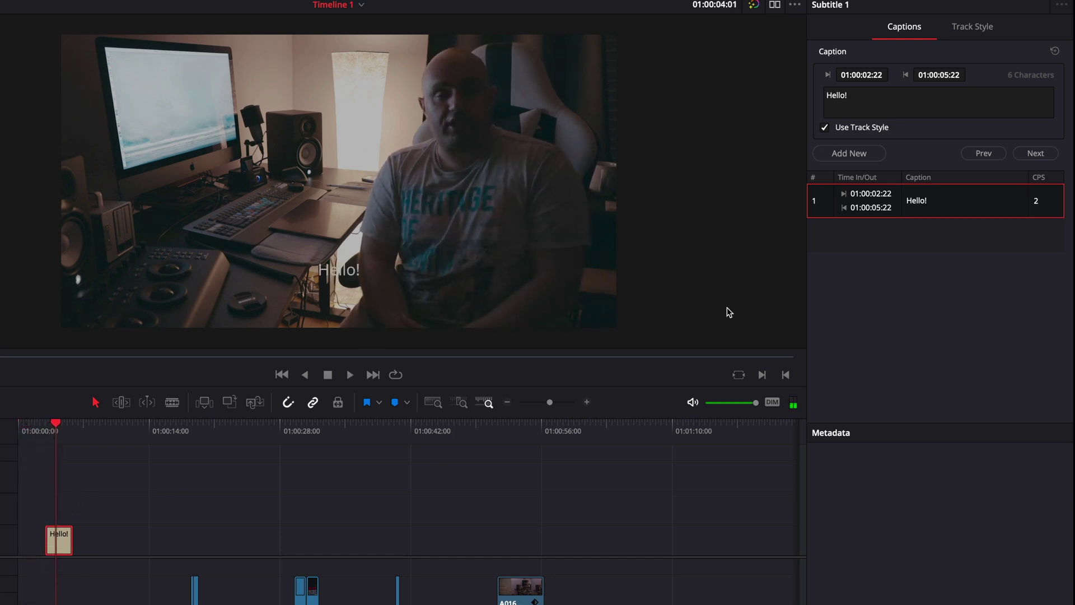
- Enable the Background in the track style of the first subtitle track
{"action": "left_click", "coordinate": [974, 28]}
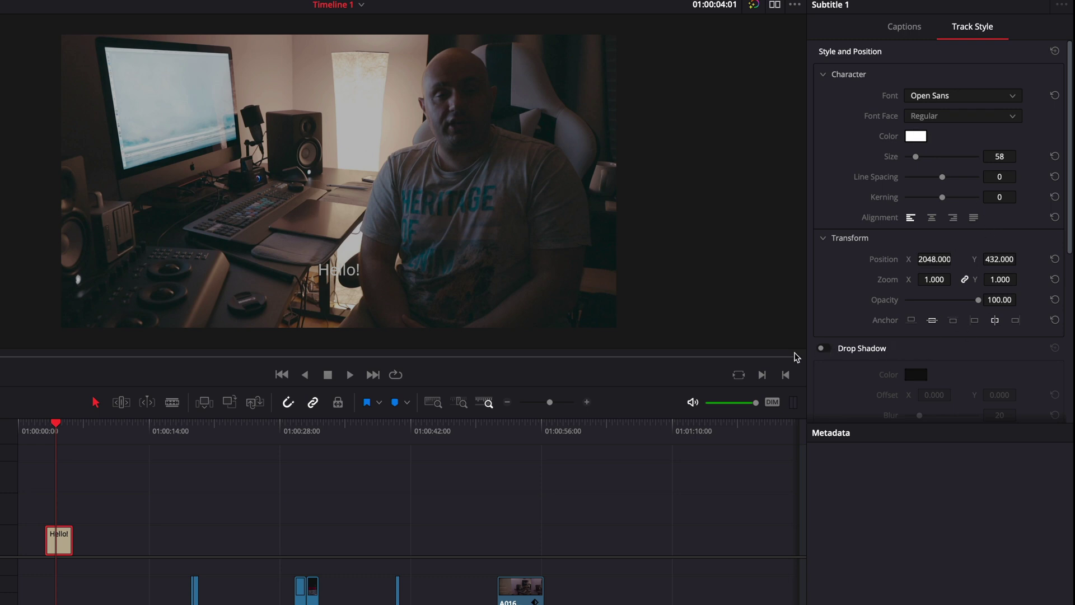
{"action": "scroll", "coordinate": [908, 305], "scroll_direction": "down", "scroll_amount": 10}
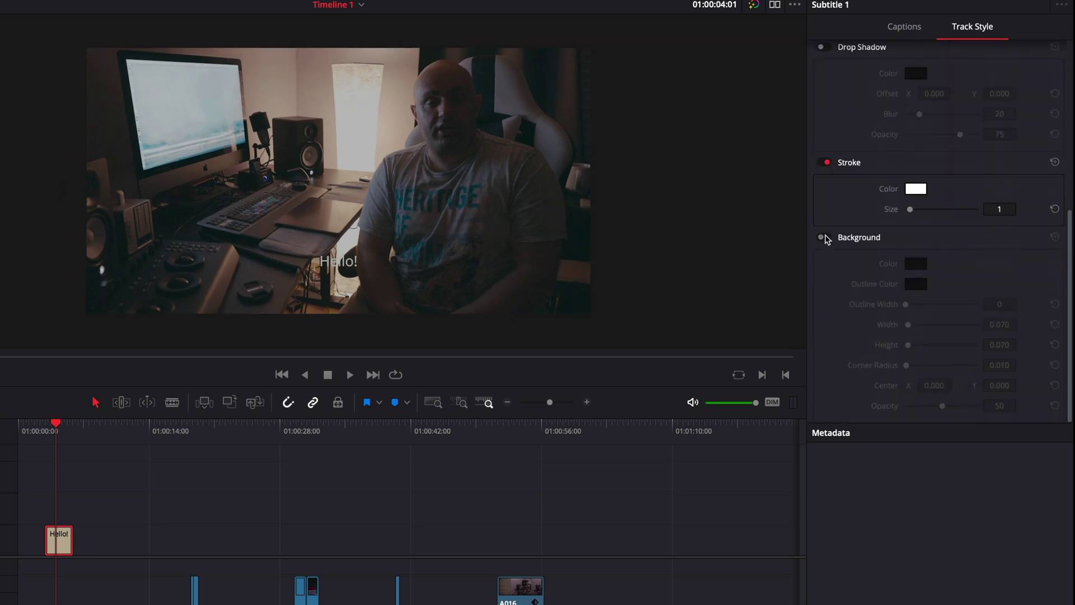
{"action": "left_click", "coordinate": [825, 237]}
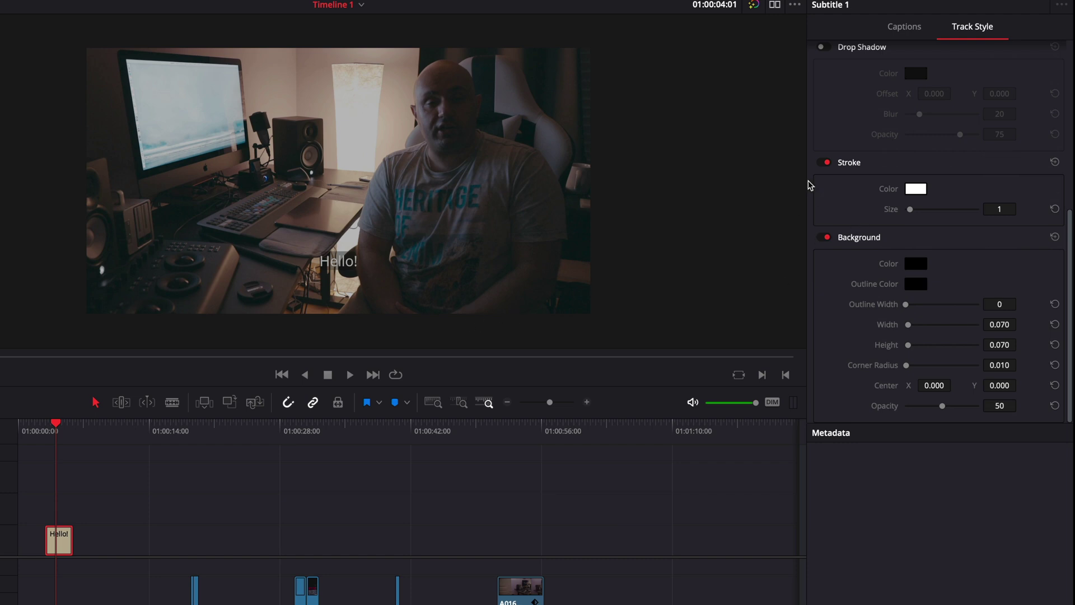
{"action": "scroll", "coordinate": [829, 134], "scroll_direction": "up", "scroll_amount": 3}
{"action": "scroll", "coordinate": [880, 336], "scroll_direction": "up", "scroll_amount": 7}
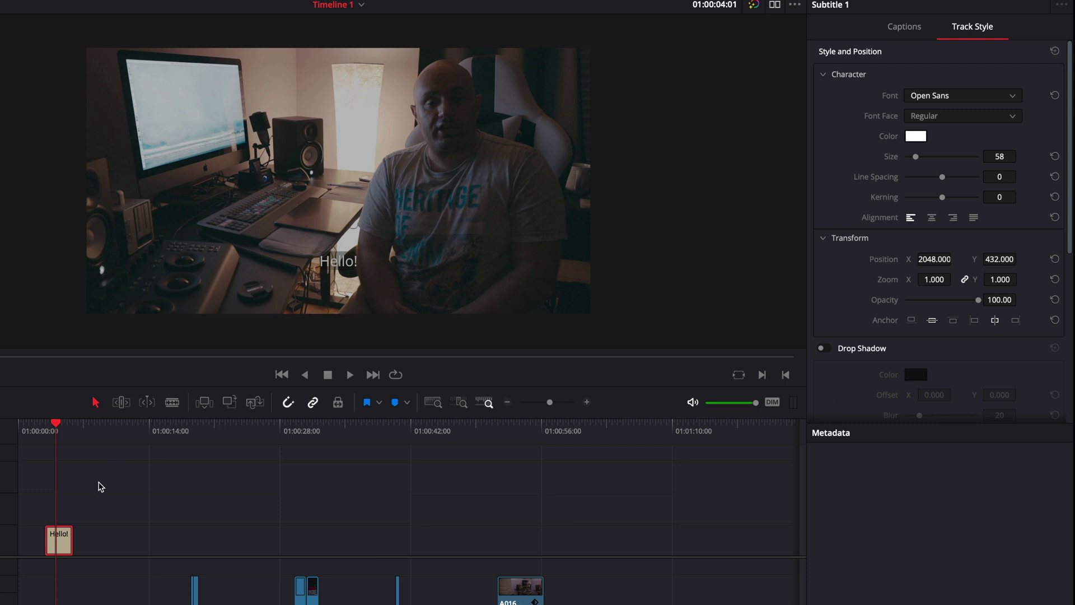
- Add two more subtitles to ST1, starting at 01:00:09:20 and 01:00:24:07
{"action": "left_click", "coordinate": [110, 438]}
{"action": "right_click", "coordinate": [146, 530]}
{"action": "left_click", "coordinate": [183, 538]}
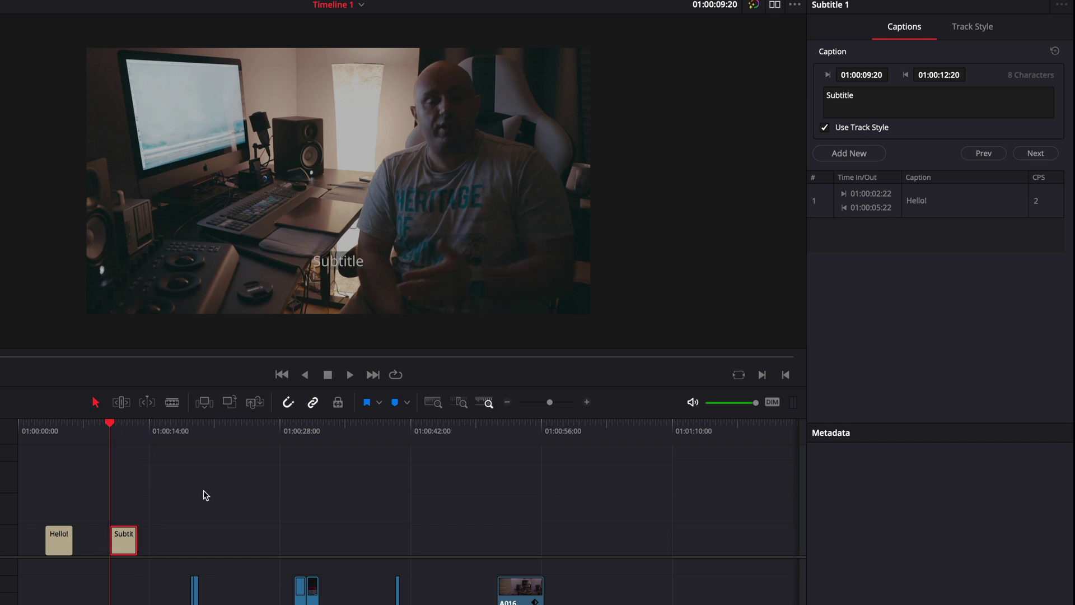
{"action": "left_click", "coordinate": [207, 525]}
{"action": "right_click", "coordinate": [208, 524]}
{"action": "left_click", "coordinate": [211, 532]}
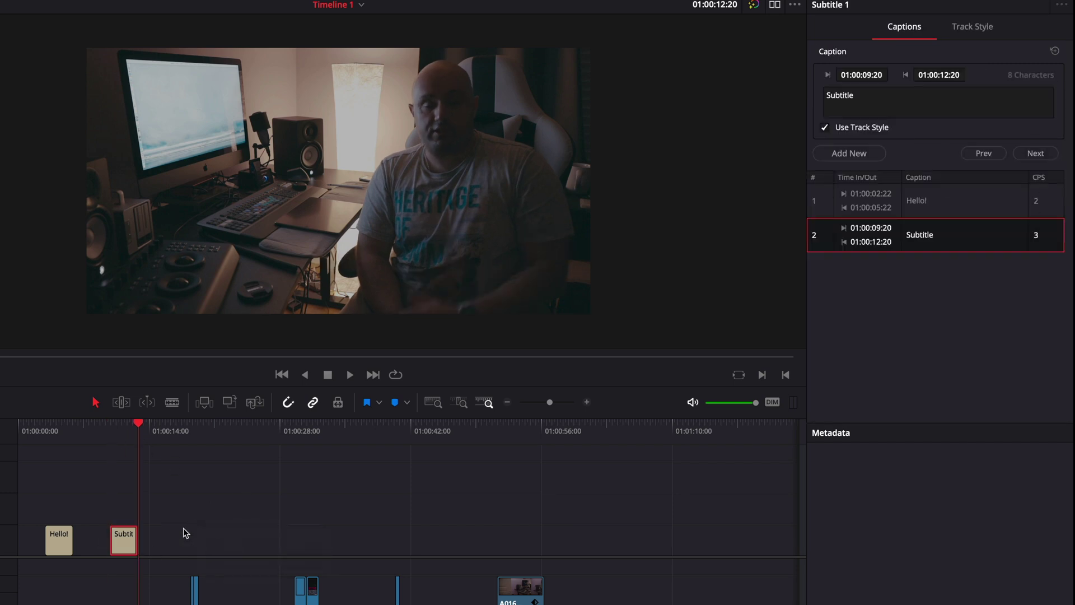
{"action": "left_click", "coordinate": [244, 430]}
{"action": "right_click", "coordinate": [265, 528]}
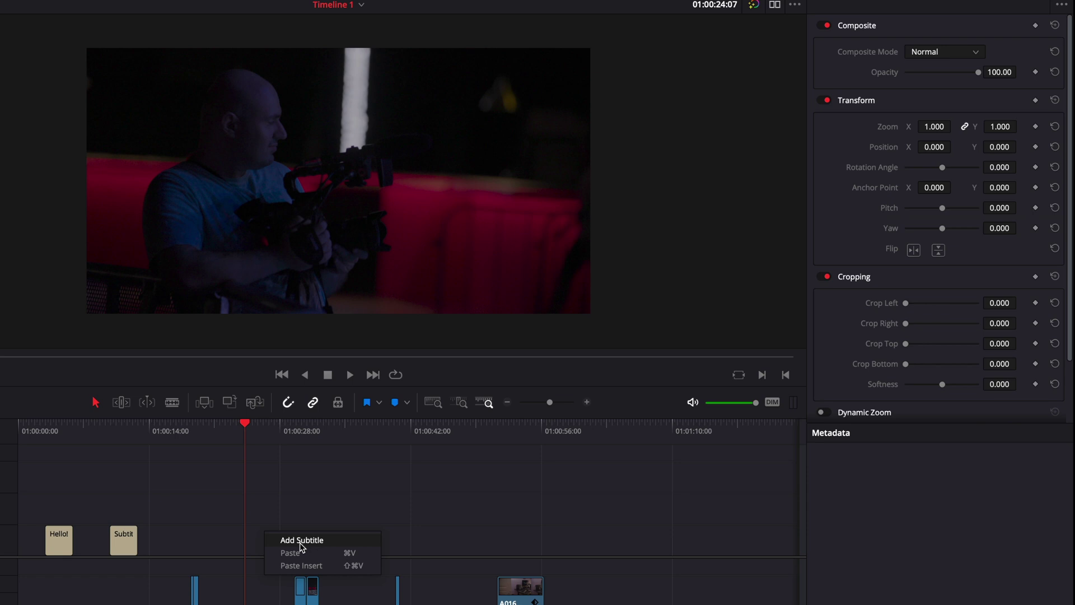
{"action": "left_click", "coordinate": [302, 544]}
- Turn off Use Track Style for the second subtitle, the one starting at 01:00:09:20
{"action": "left_click", "coordinate": [110, 436]}
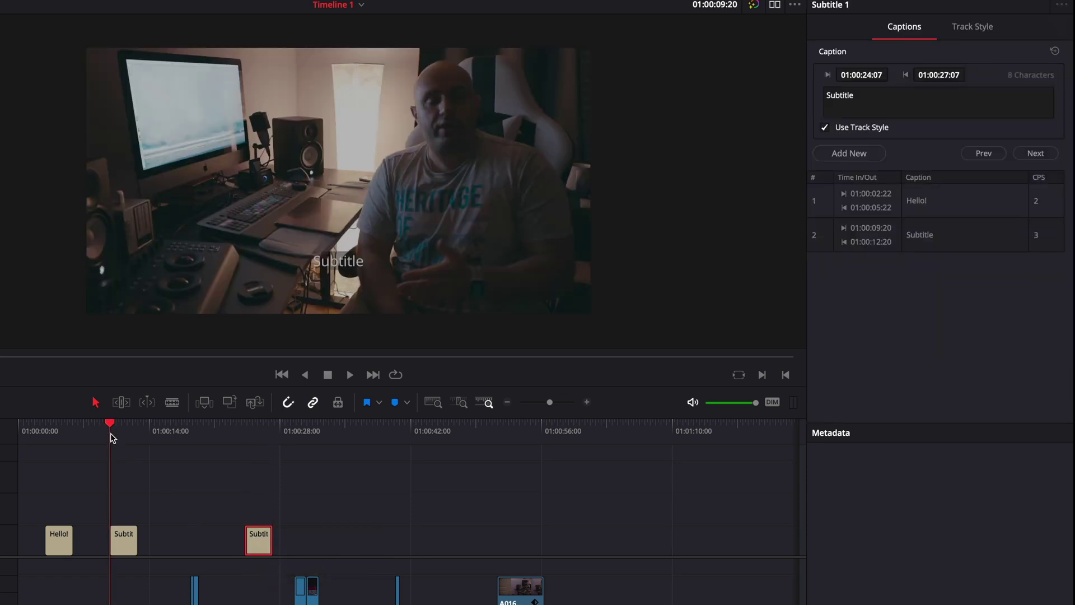
{"action": "left_click", "coordinate": [122, 540]}
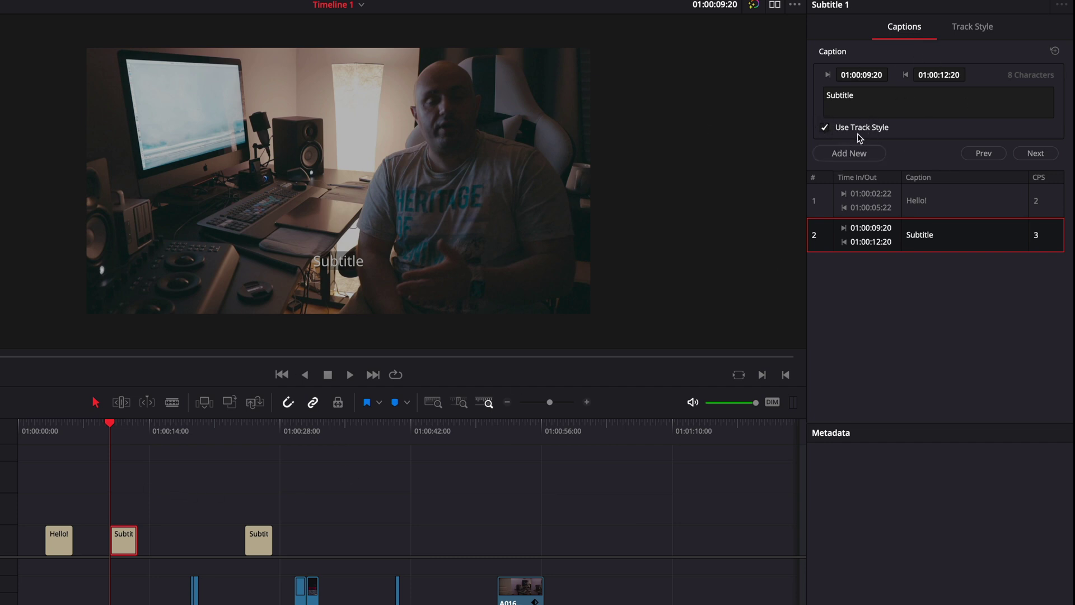
{"action": "left_click", "coordinate": [824, 129]}
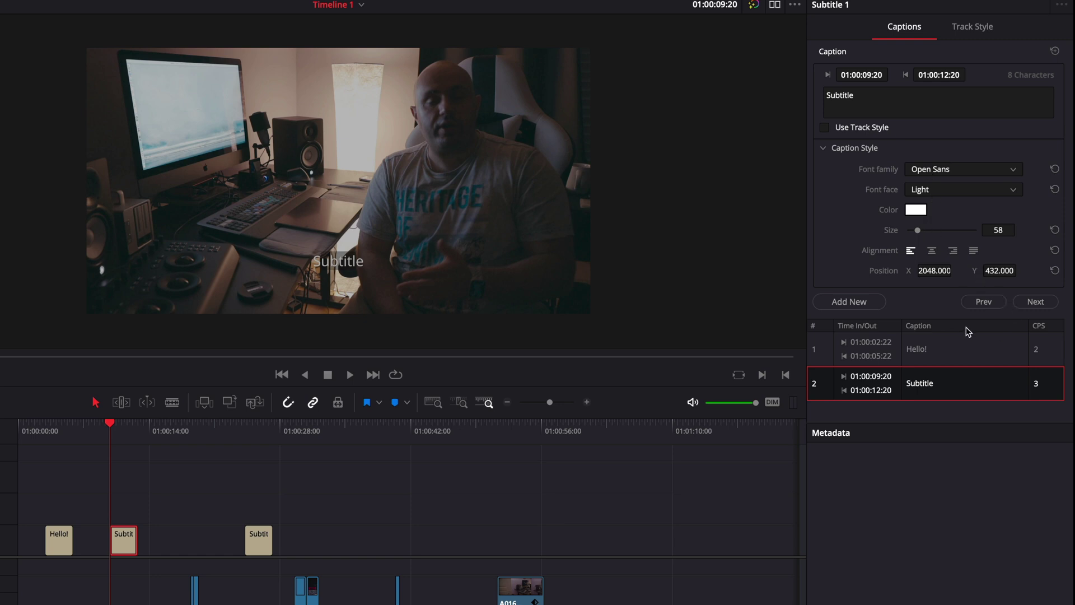
- Disable the track style's Background, check the three subtitles in the viewer, and enable the Background again
{"action": "left_click", "coordinate": [964, 37]}
{"action": "scroll", "coordinate": [839, 392], "scroll_direction": "down", "scroll_amount": 5}
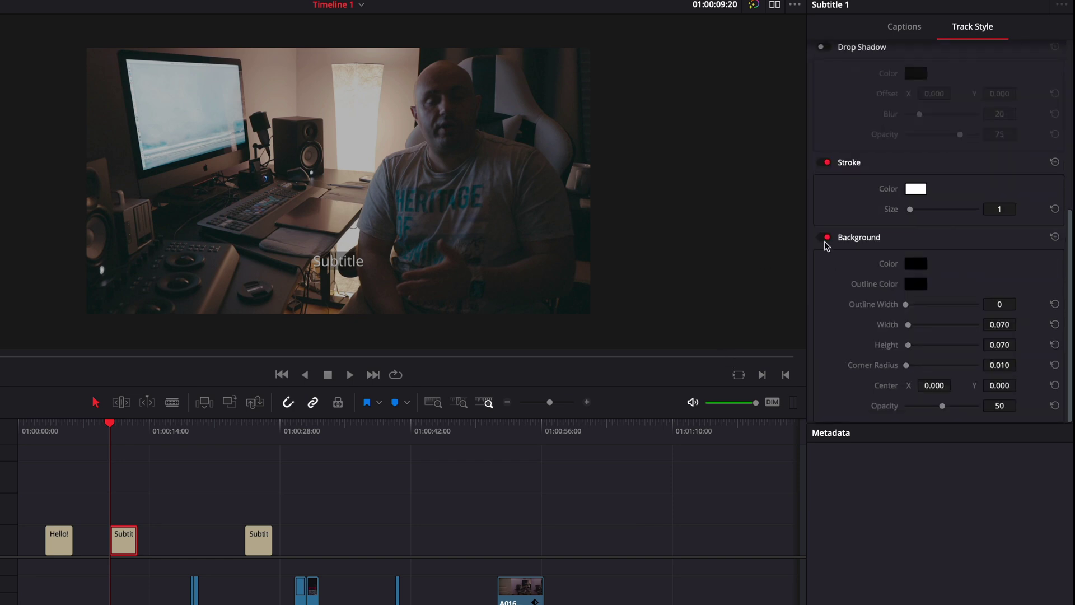
{"action": "left_click", "coordinate": [825, 238]}
{"action": "left_click", "coordinate": [45, 432]}
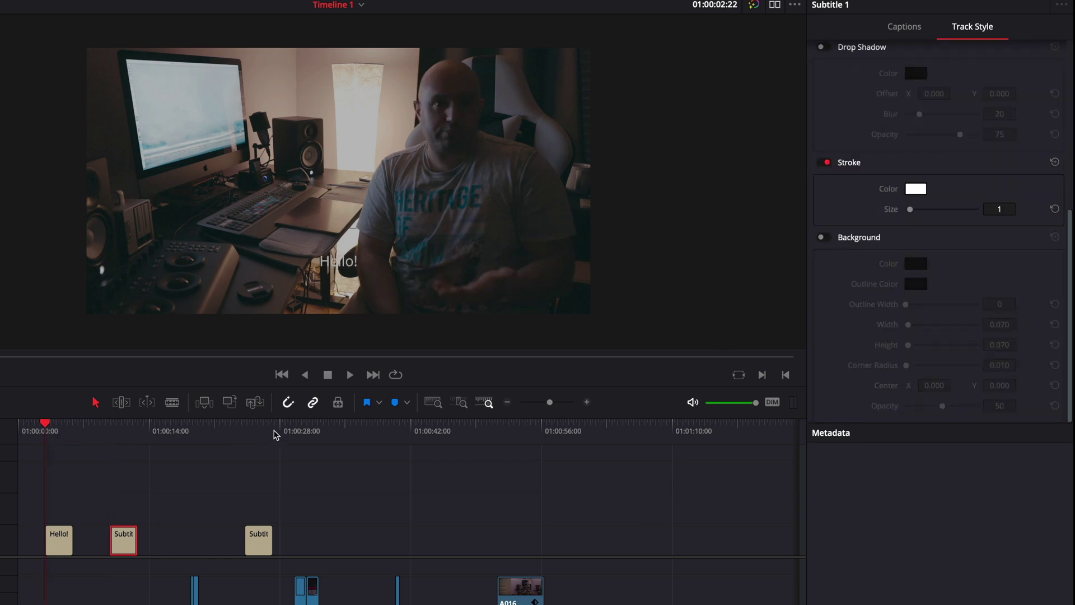
{"action": "left_click", "coordinate": [241, 435]}
{"action": "left_click", "coordinate": [110, 436]}
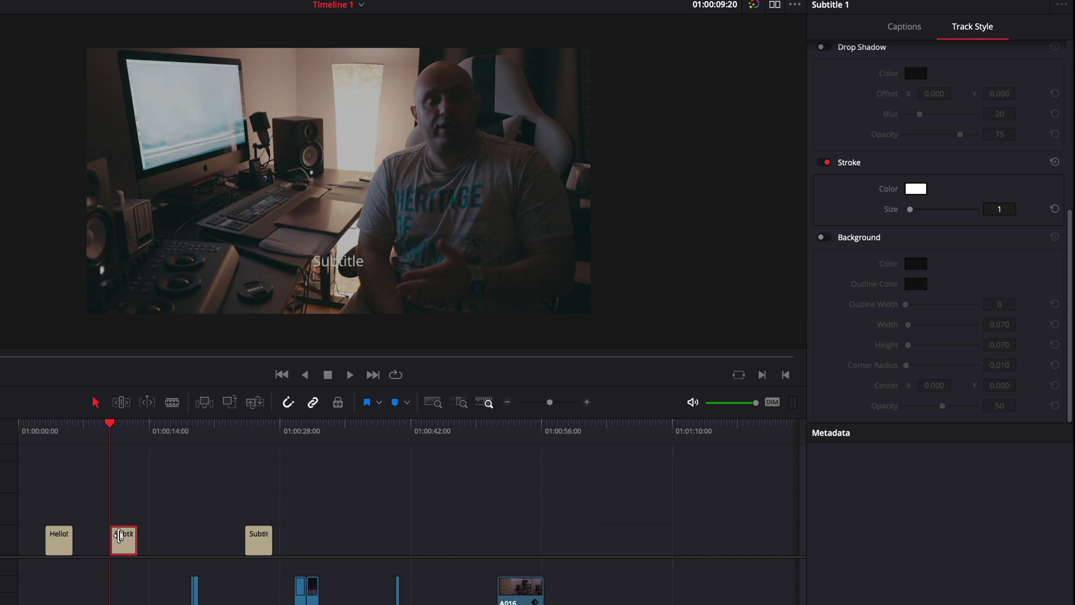
{"action": "left_click", "coordinate": [823, 238]}
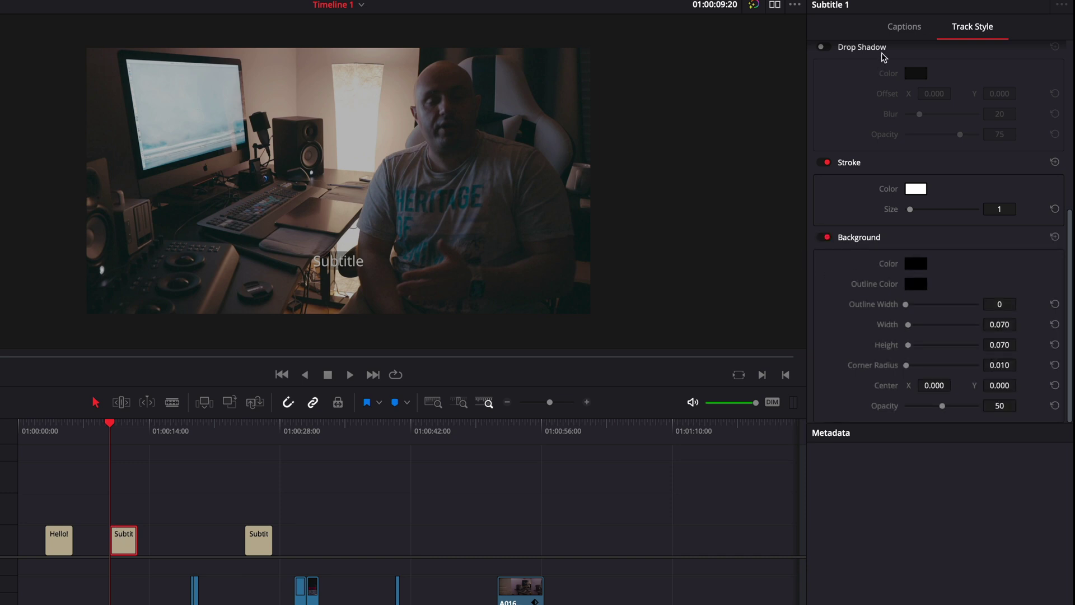
- Set the second subtitle's font face to Bold and compare it with the other subtitles in the viewer
{"action": "left_click", "coordinate": [903, 26]}
{"action": "left_click", "coordinate": [923, 190]}
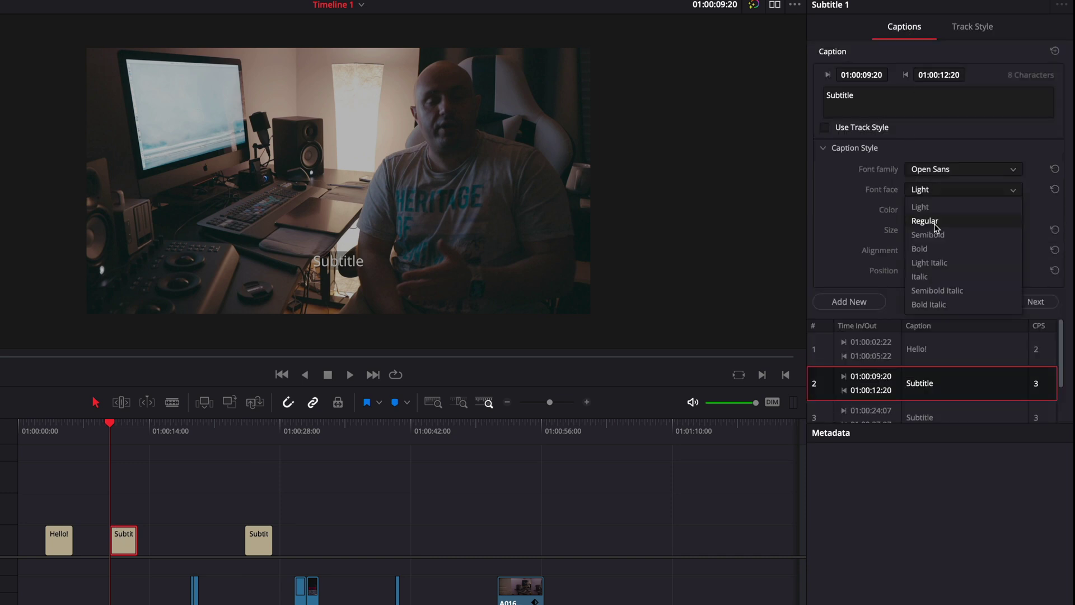
{"action": "left_click", "coordinate": [935, 249]}
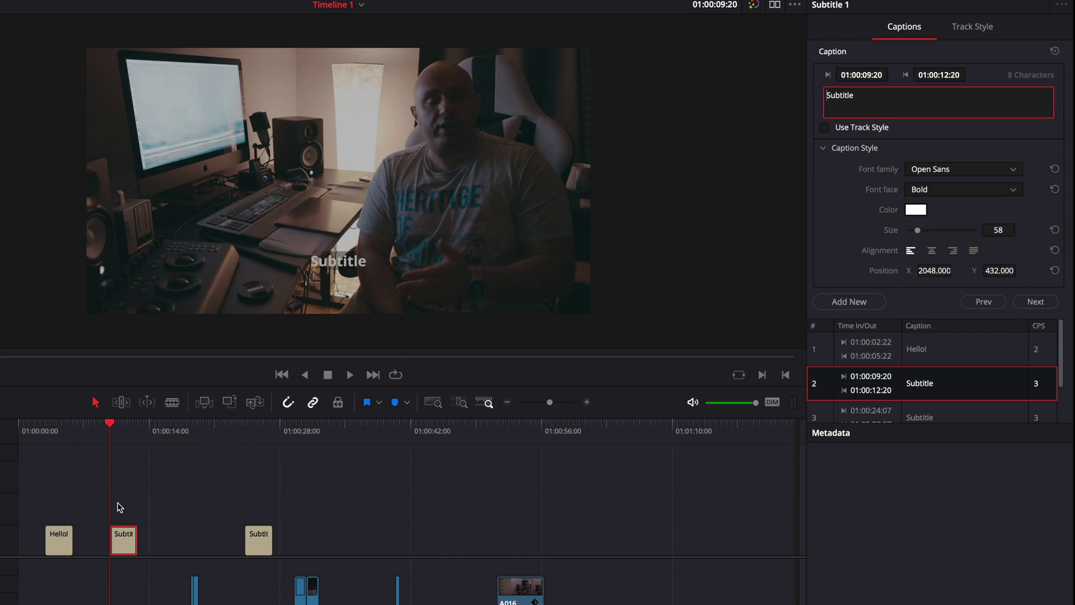
{"action": "left_click_drag", "start_coordinate": [263, 442], "coordinate": [42, 444]}
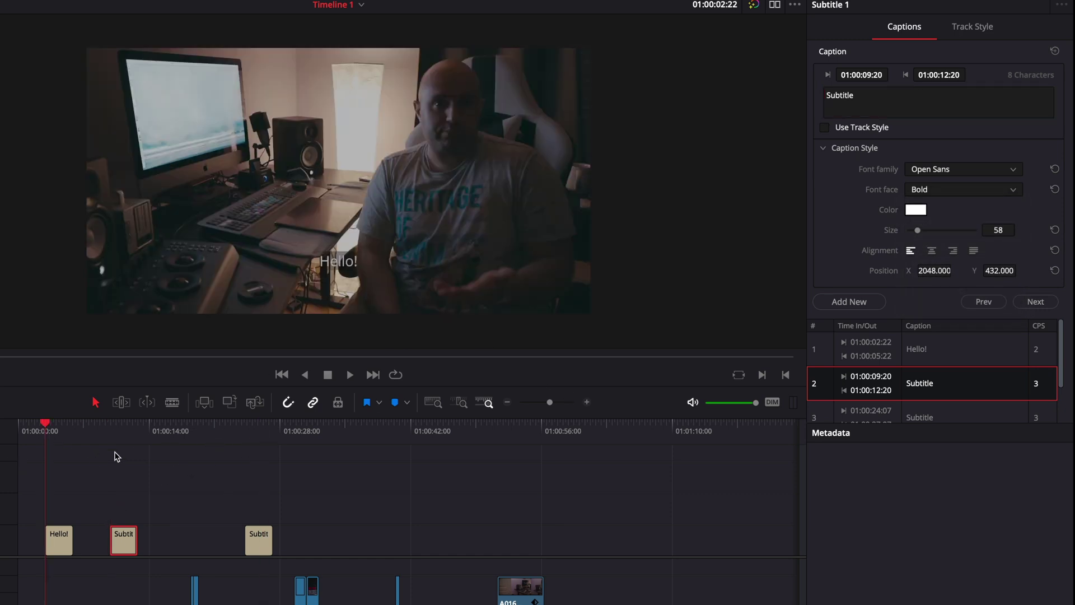
- Add a subtitle on ST1 starting at 01:00:11:22 and turn off Use Track Style for it
{"action": "left_click", "coordinate": [273, 429]}
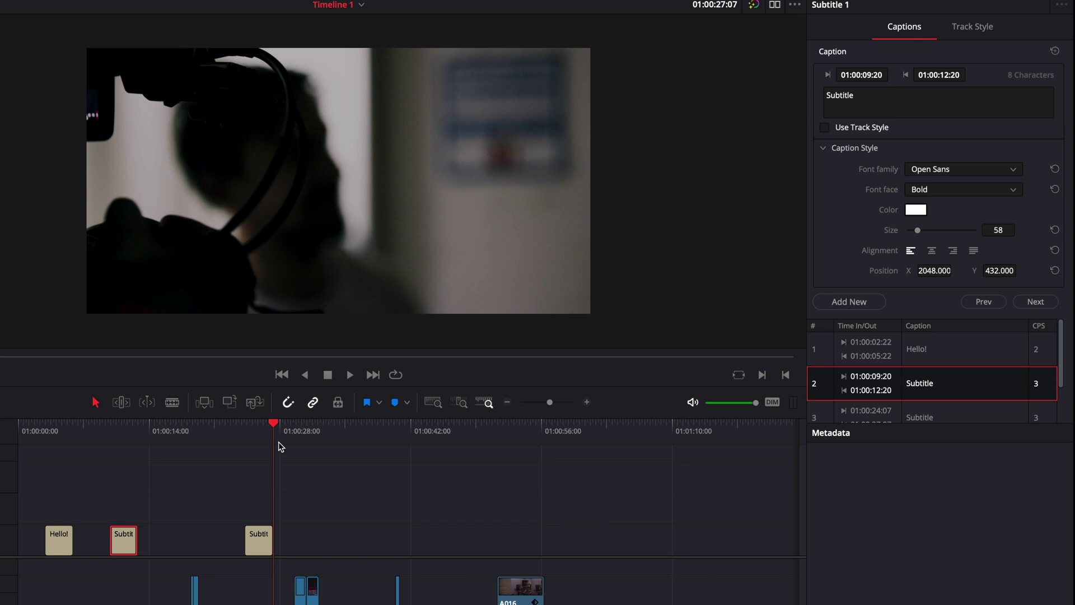
{"action": "left_click", "coordinate": [254, 442]}
{"action": "left_click", "coordinate": [129, 442]}
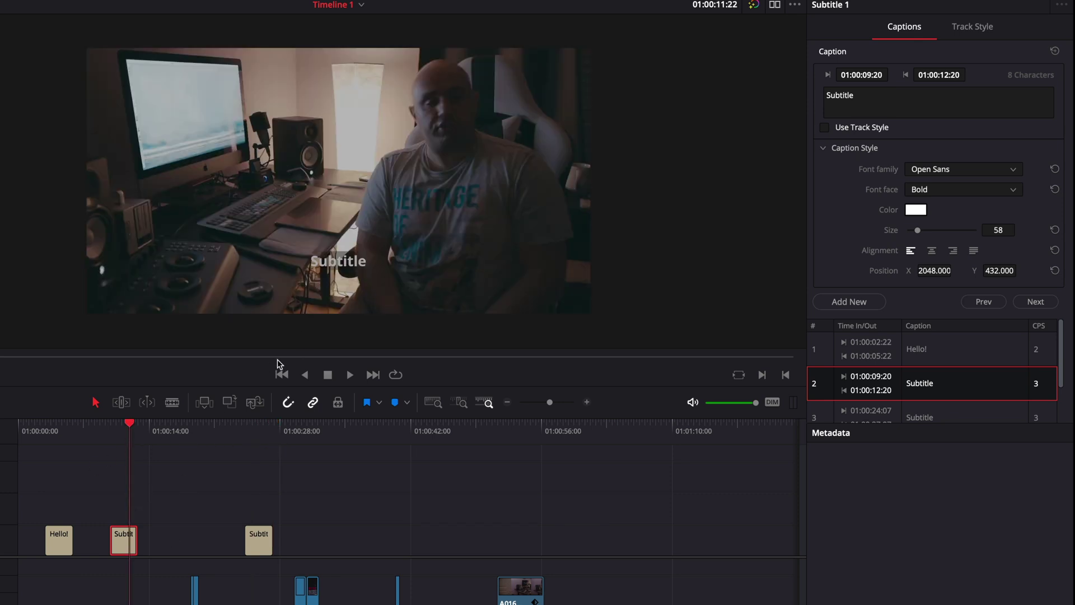
{"action": "right_click", "coordinate": [195, 538]}
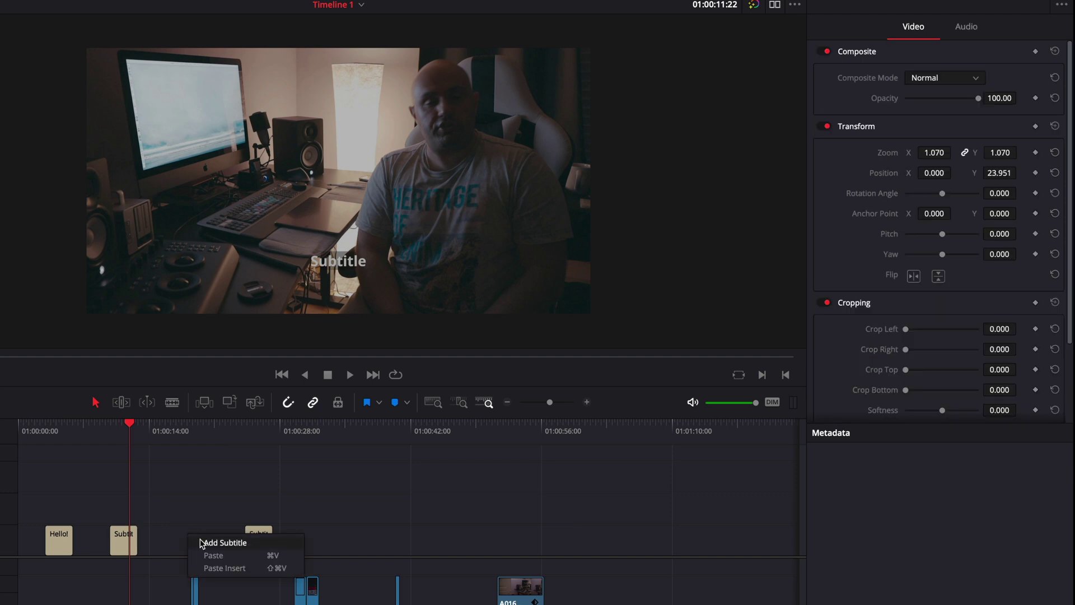
{"action": "left_click", "coordinate": [203, 542]}
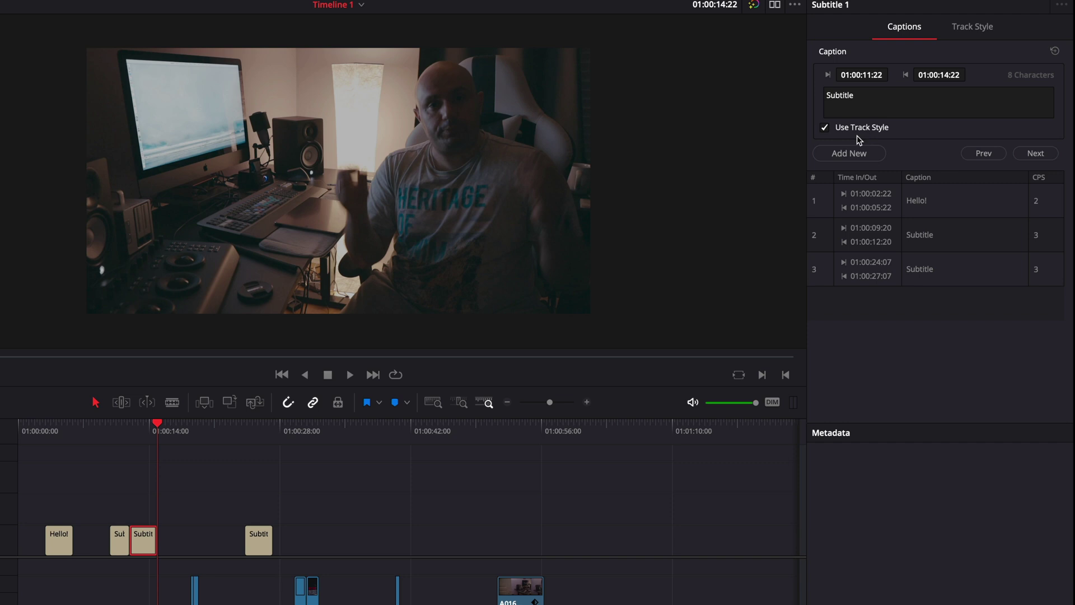
{"action": "left_click", "coordinate": [824, 128]}
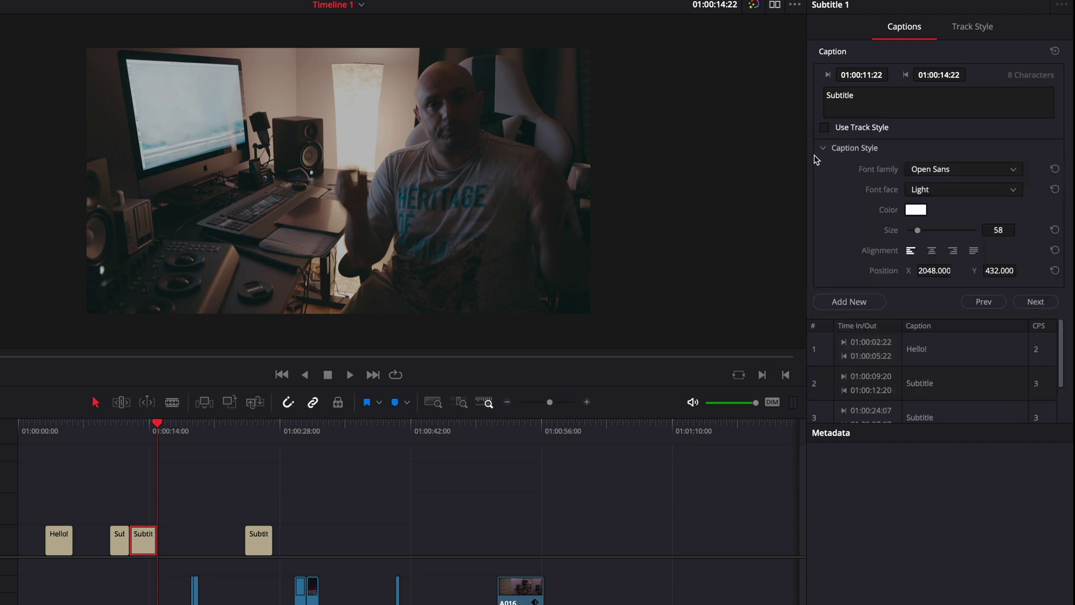
- Compare the added subtitle at 01:00:11:22 with the bold one before it in the viewer, and delete the added one
{"action": "left_click", "coordinate": [143, 437]}
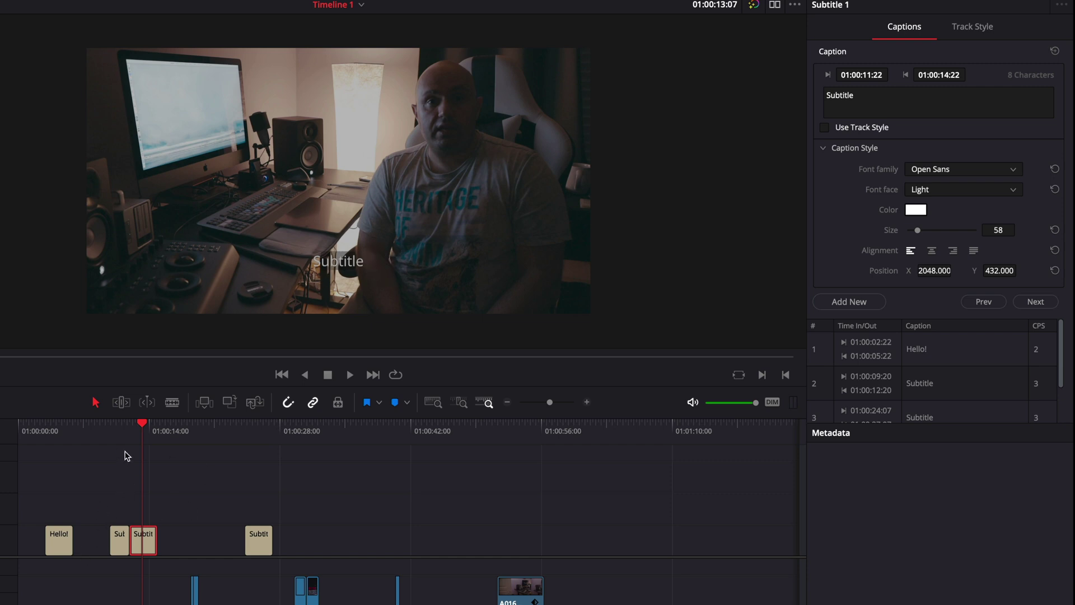
{"action": "left_click", "coordinate": [120, 431]}
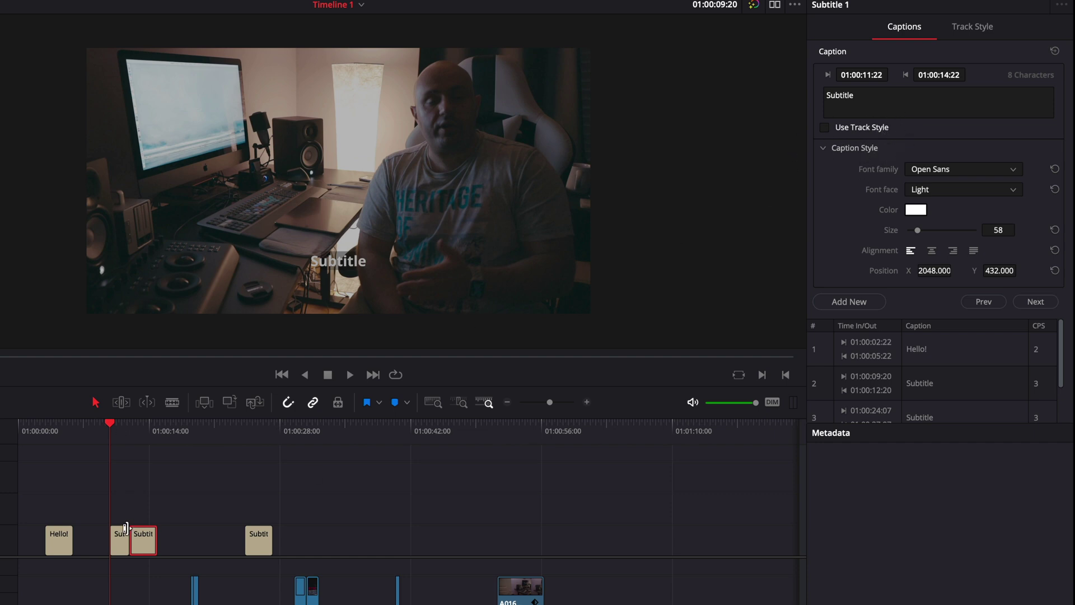
{"action": "left_click", "coordinate": [145, 456]}
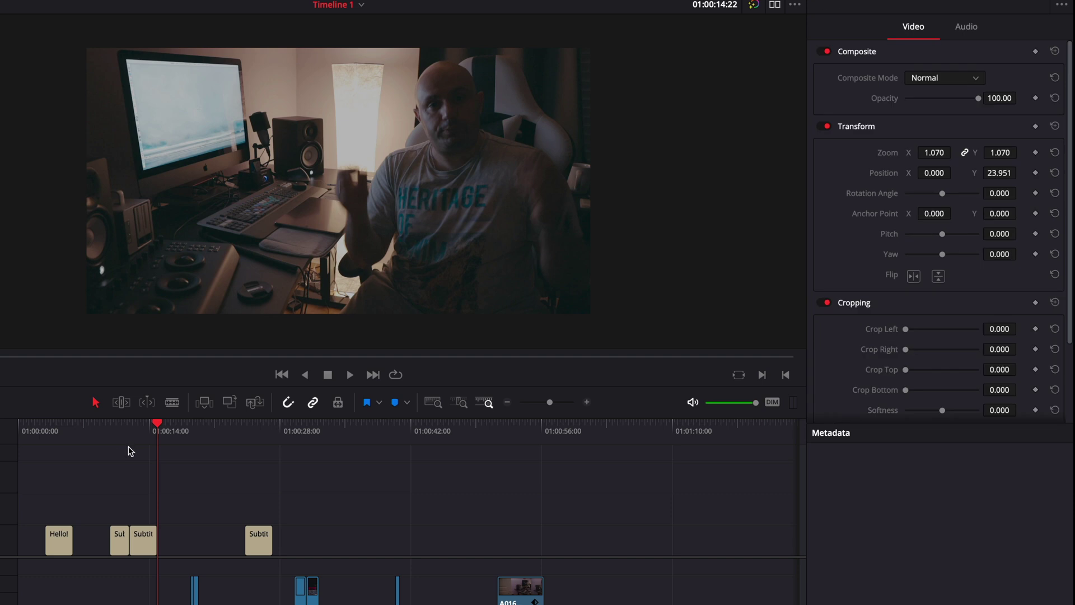
{"action": "left_click", "coordinate": [143, 542]}
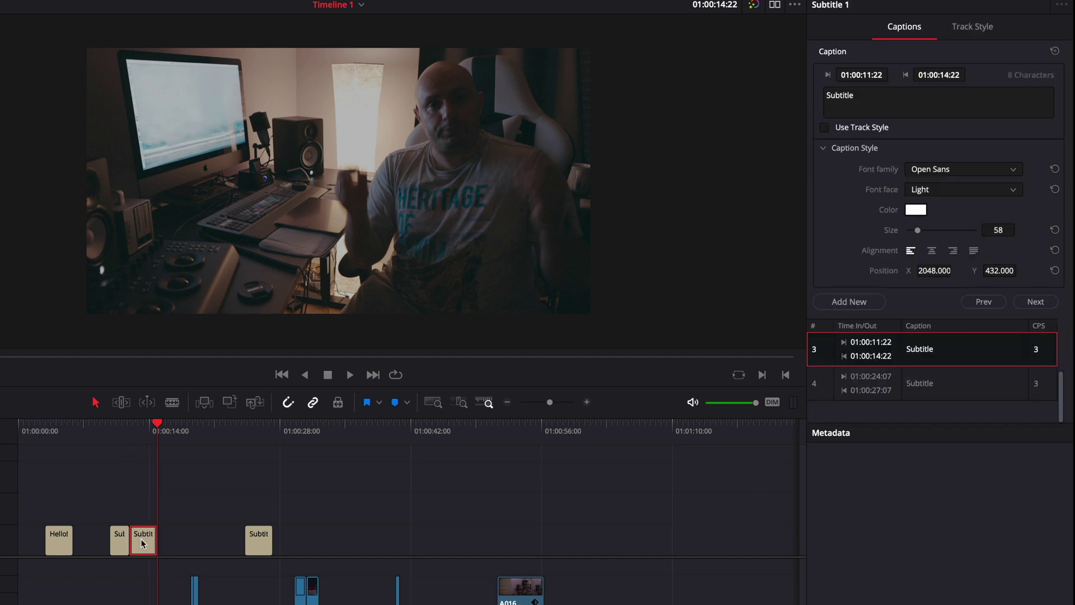
{"action": "key", "text": "Delete"}
- Copy the second subtitle and paste four copies back to back on ST1 from 01:00:14:22, checking them in the viewer
{"action": "left_click", "coordinate": [122, 539]}
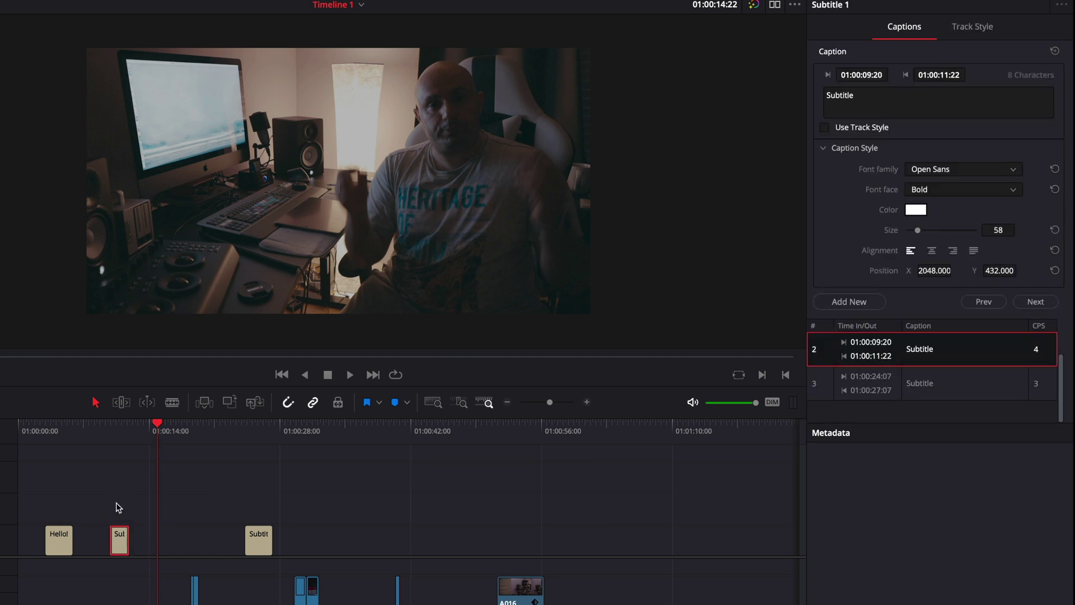
{"action": "key", "text": "ctrl+v"}
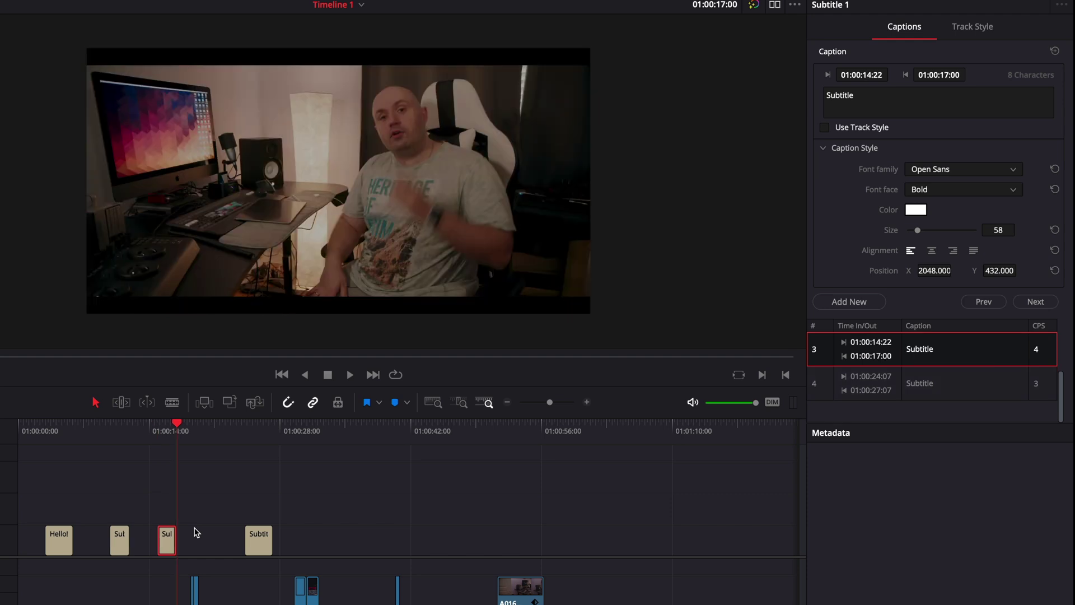
{"action": "key", "text": "ctrl+v"}
{"action": "key", "text": "ctrl+v"}
{"action": "key", "text": "ctrl+v"}
{"action": "left_click", "coordinate": [194, 436]}
{"action": "left_click", "coordinate": [205, 432]}
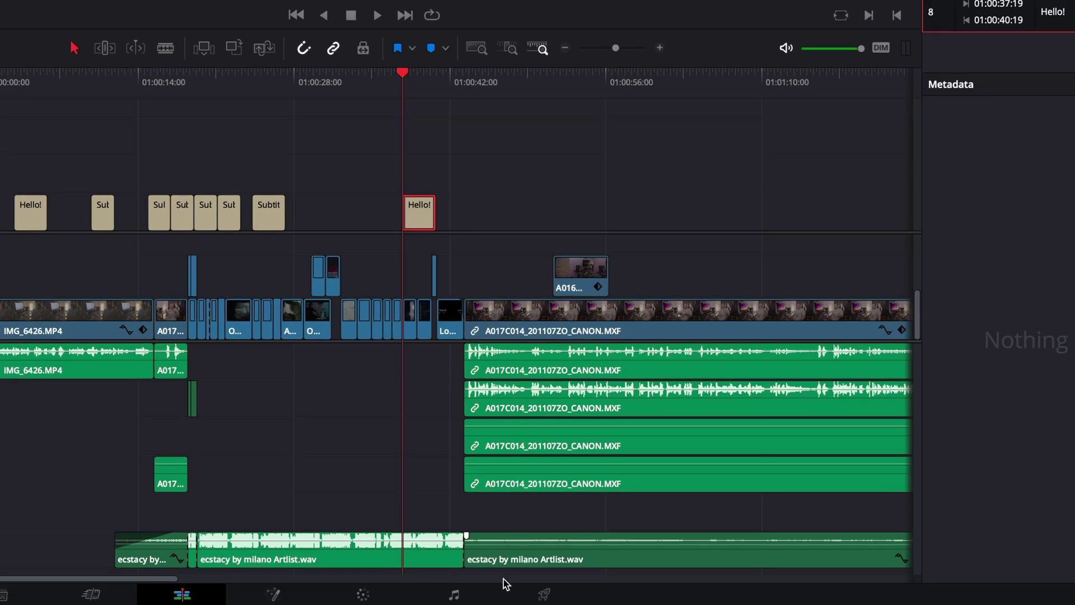
- Go to the Deliver page, expand Subtitle Settings and enable Export Subtitle
{"action": "left_click", "coordinate": [543, 593]}
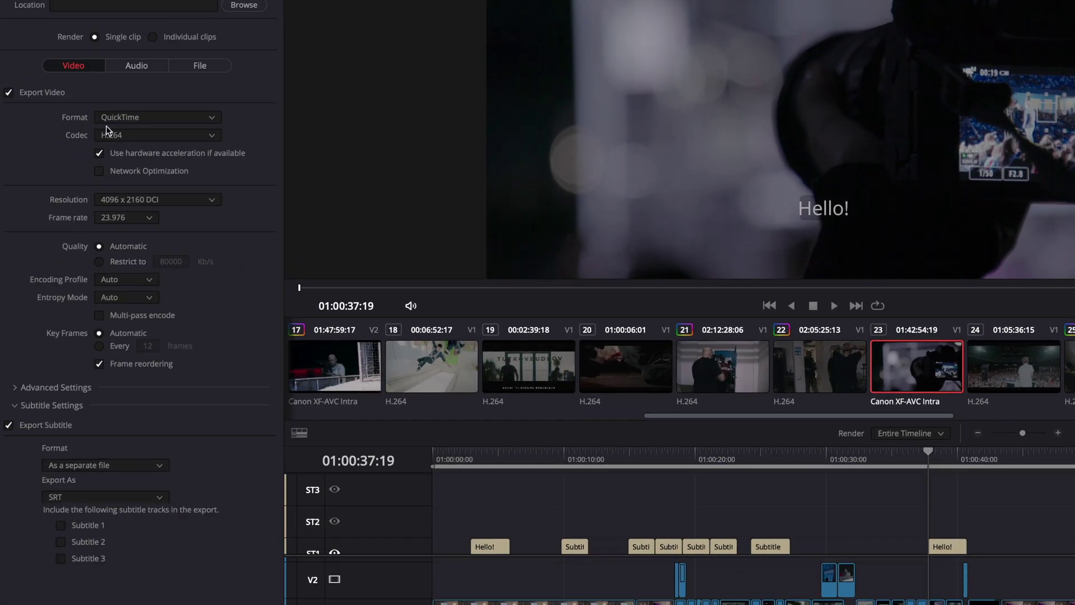
{"action": "left_click", "coordinate": [47, 407]}
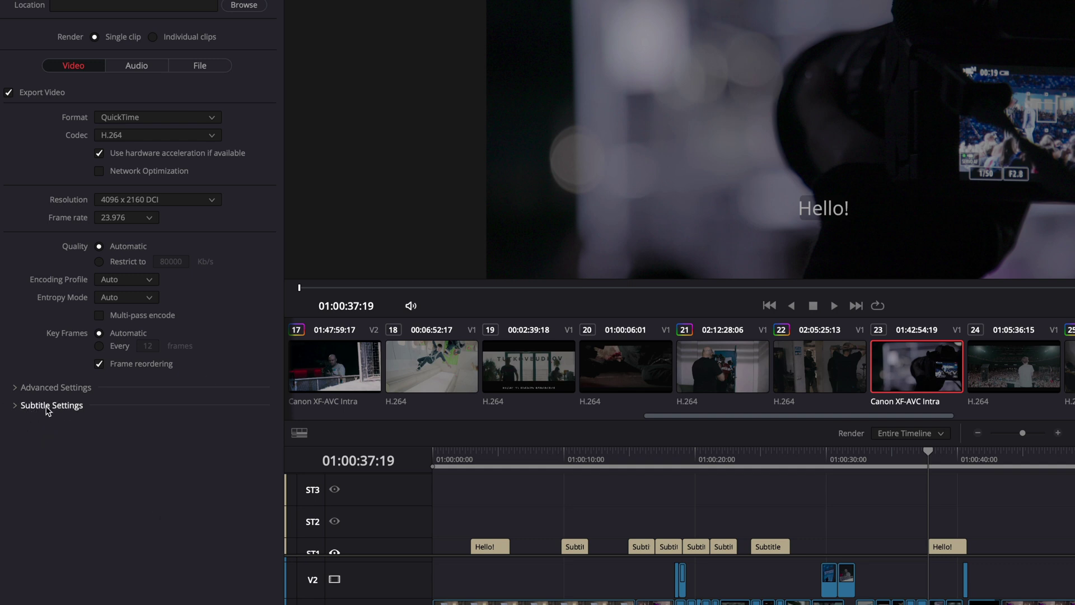
{"action": "left_click", "coordinate": [16, 409]}
{"action": "left_click", "coordinate": [28, 426]}
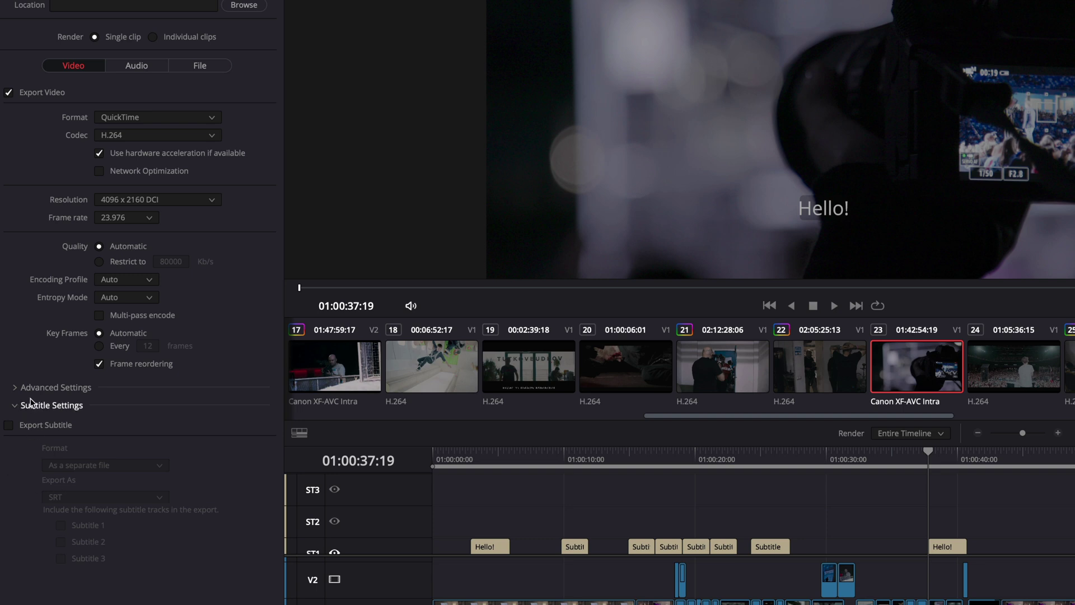
{"action": "left_click", "coordinate": [8, 426]}
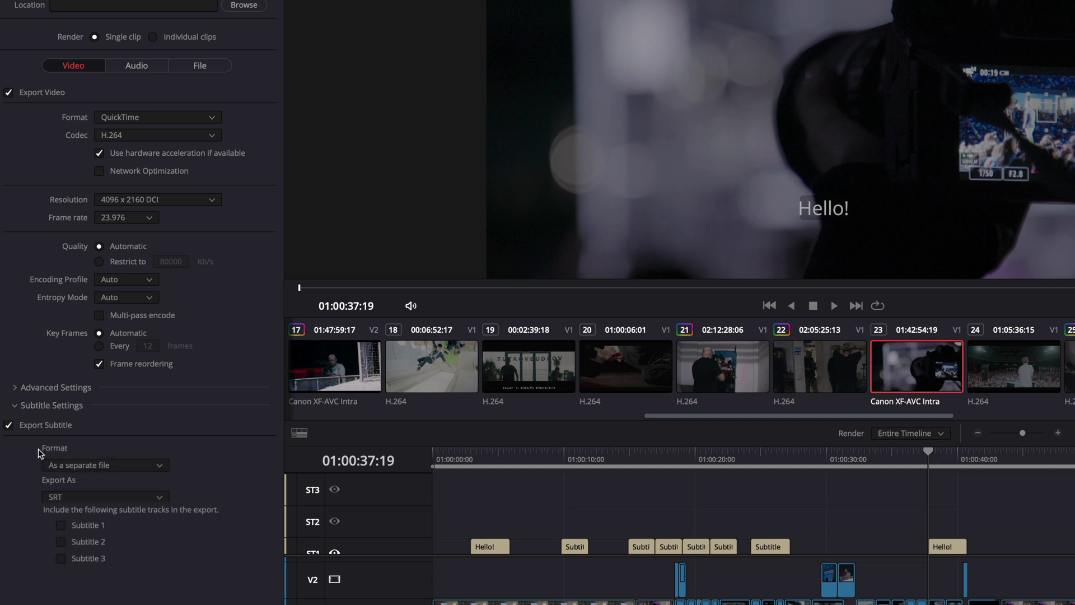
- Try including the tracks Subtitle 1, 2 and 3 in the export as a separate file
{"action": "left_click", "coordinate": [86, 464]}
{"action": "left_click", "coordinate": [87, 465]}
{"action": "left_click", "coordinate": [60, 541]}
{"action": "left_click", "coordinate": [60, 558]}
{"action": "left_click", "coordinate": [59, 523]}
{"action": "left_click", "coordinate": [61, 541]}
{"action": "left_click", "coordinate": [61, 558]}
- Try the subtitle format Burn into video, and As embedded captions with the Text codec
{"action": "left_click", "coordinate": [82, 466]}
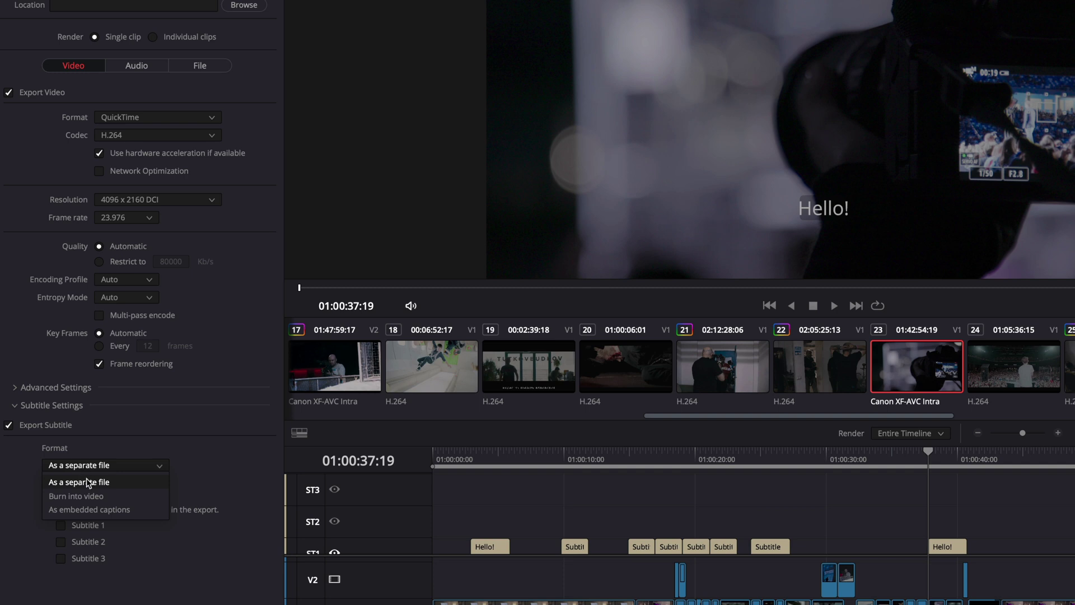
{"action": "left_click", "coordinate": [91, 494]}
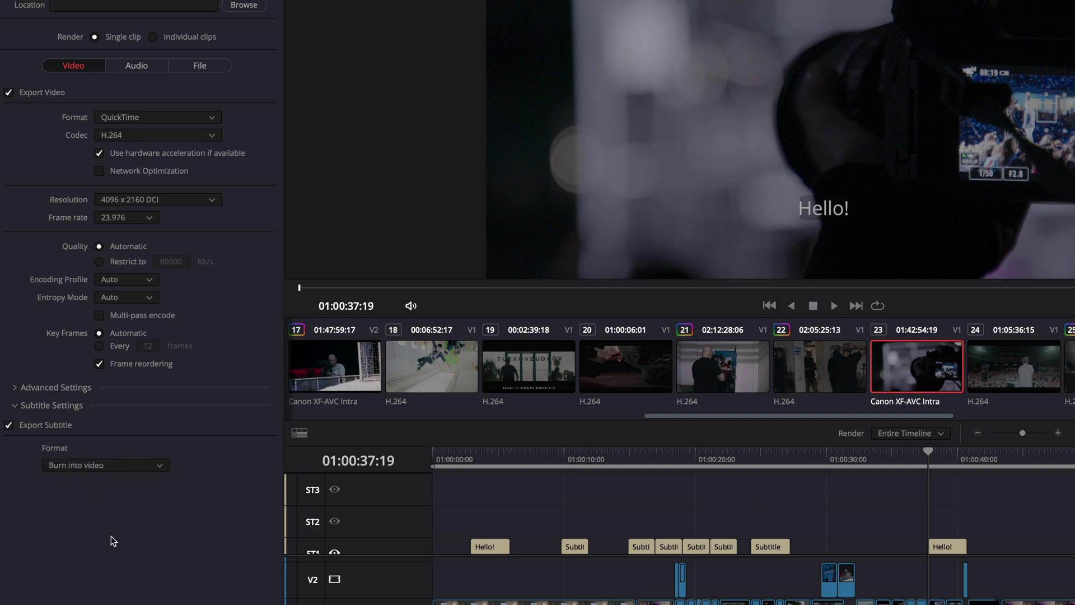
{"action": "left_click", "coordinate": [130, 466]}
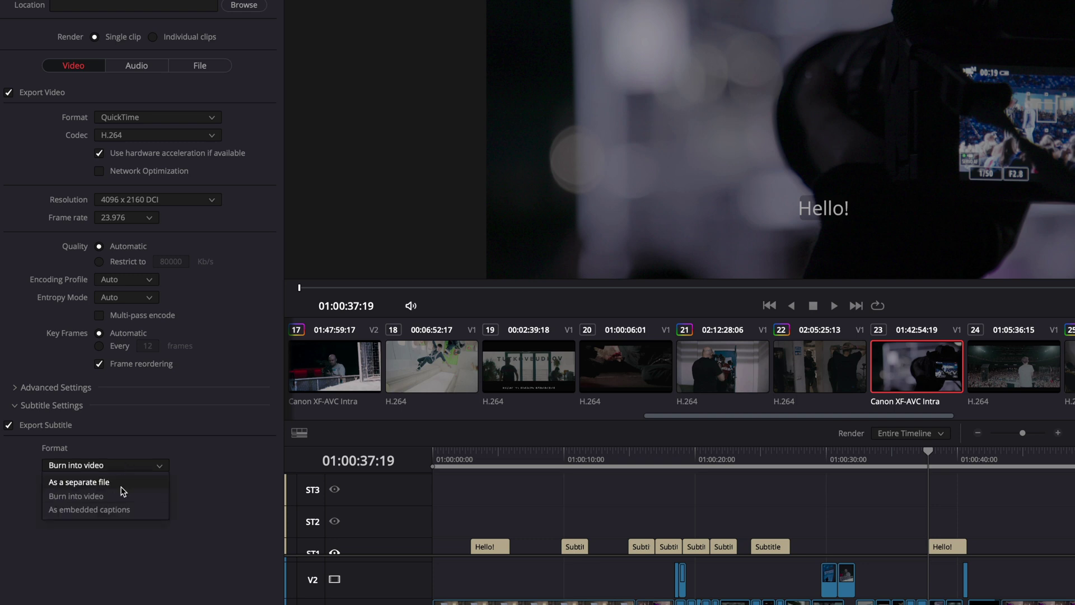
{"action": "left_click", "coordinate": [102, 510]}
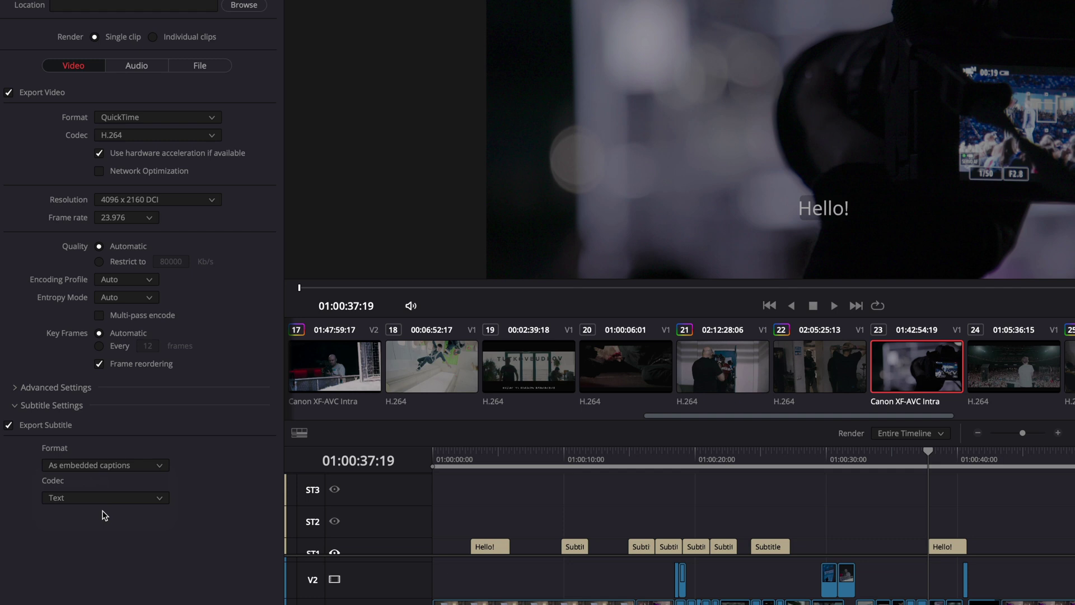
{"action": "left_click", "coordinate": [115, 498]}
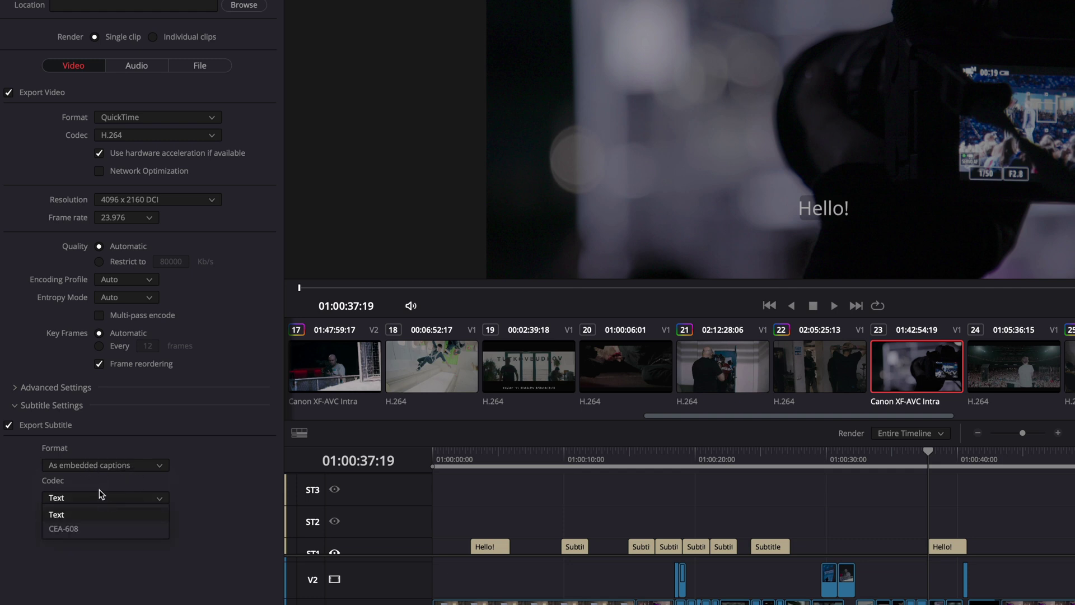
{"action": "left_click", "coordinate": [100, 514]}
- Switch the subtitle export format to As a separate file, and finally to Burn into video
{"action": "left_click", "coordinate": [117, 468]}
{"action": "left_click", "coordinate": [117, 481]}
{"action": "left_click", "coordinate": [118, 465]}
{"action": "left_click", "coordinate": [114, 496]}
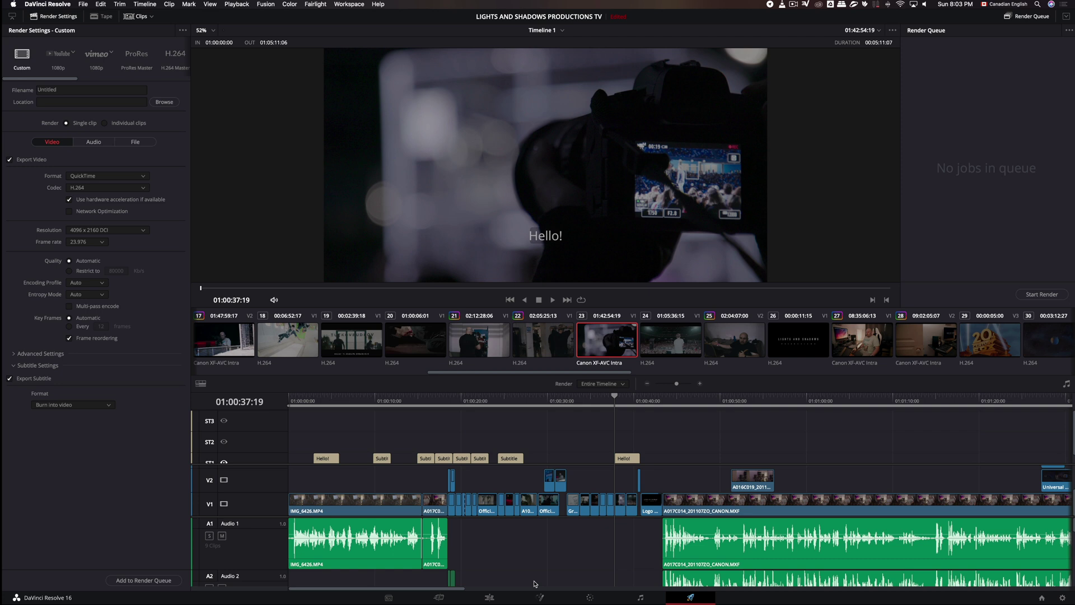
- Return to the Edit page and choose to import a subtitle file
{"action": "left_click", "coordinate": [506, 596]}
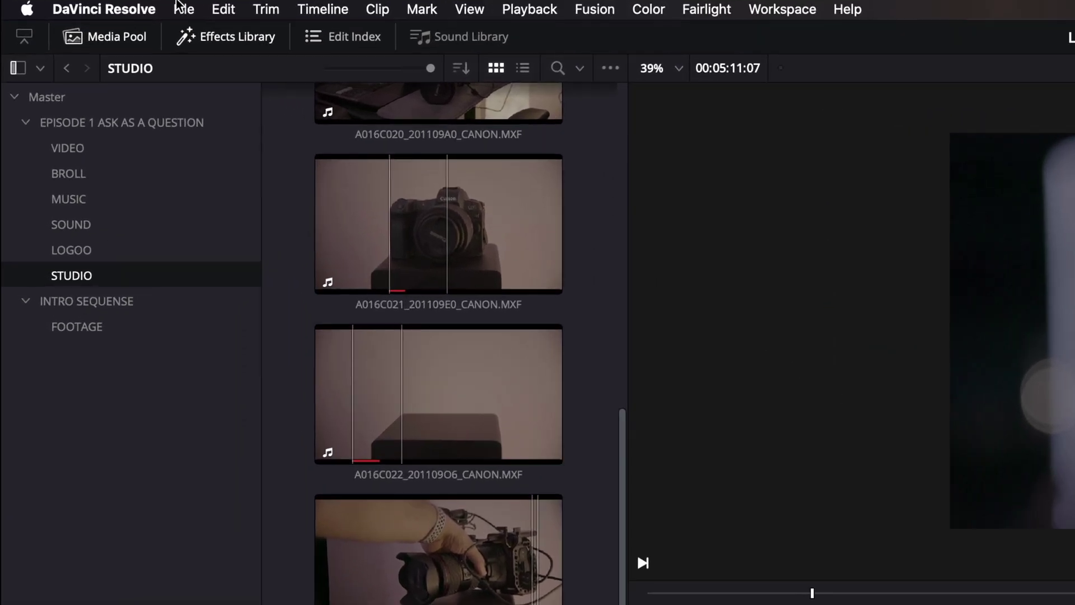
{"action": "left_click", "coordinate": [172, 20]}
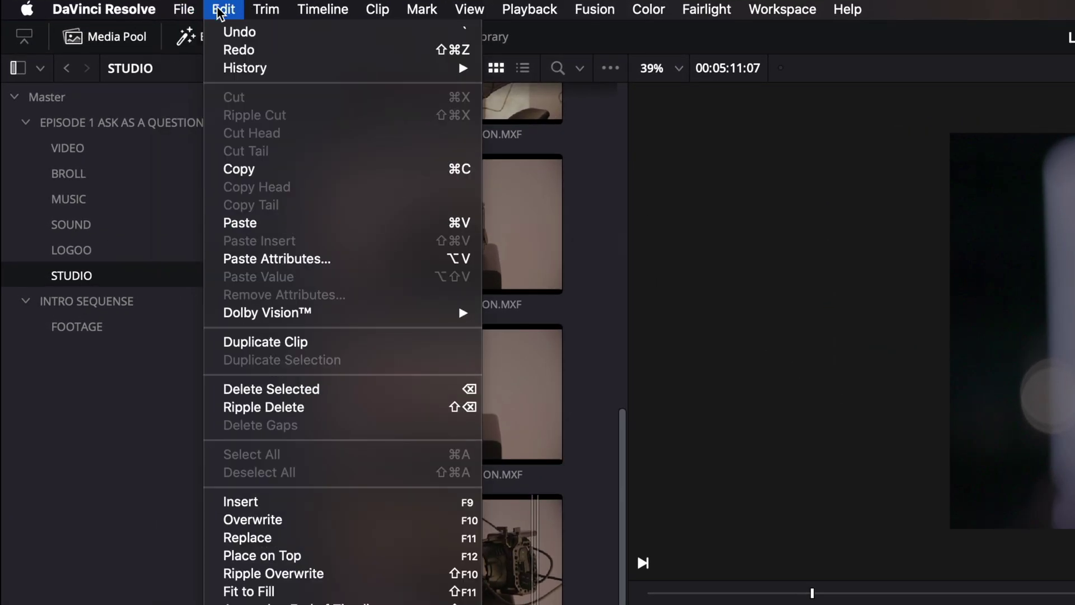
{"action": "mouse_move", "coordinate": [260, 192]}
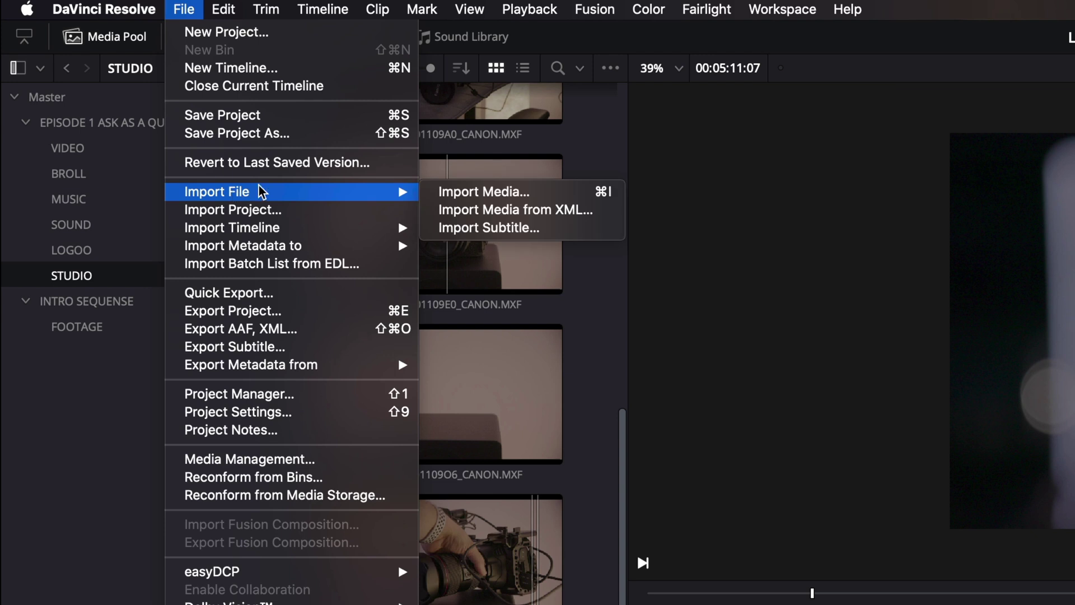
{"action": "left_click", "coordinate": [554, 229]}
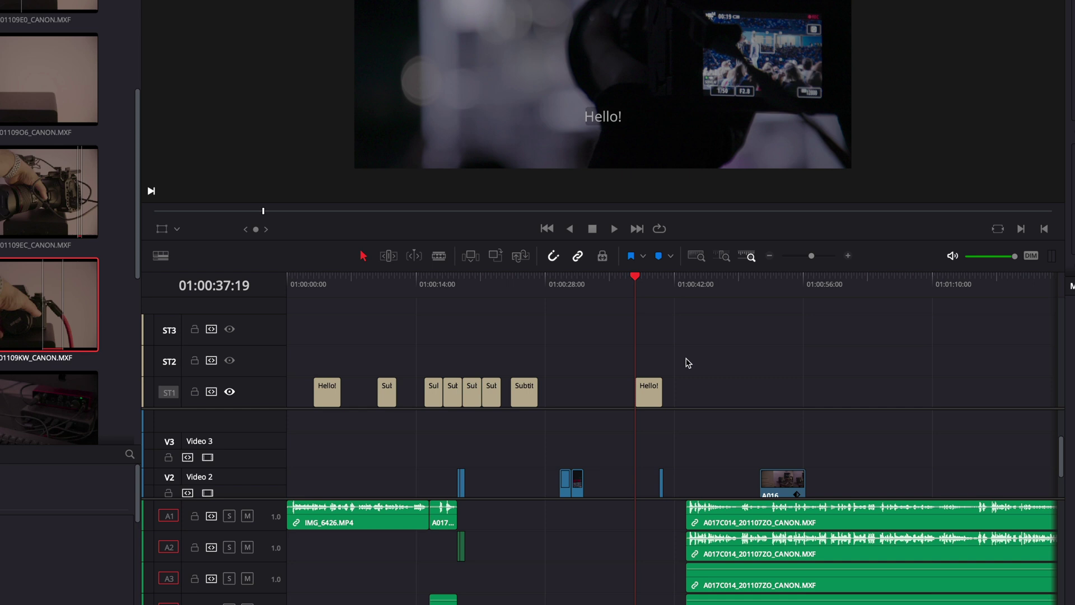
- Move the last Hello! subtitle on ST1 to start at 01:00:48:07 and check it in the viewer
{"action": "left_click_drag", "start_coordinate": [648, 401], "coordinate": [745, 401]}
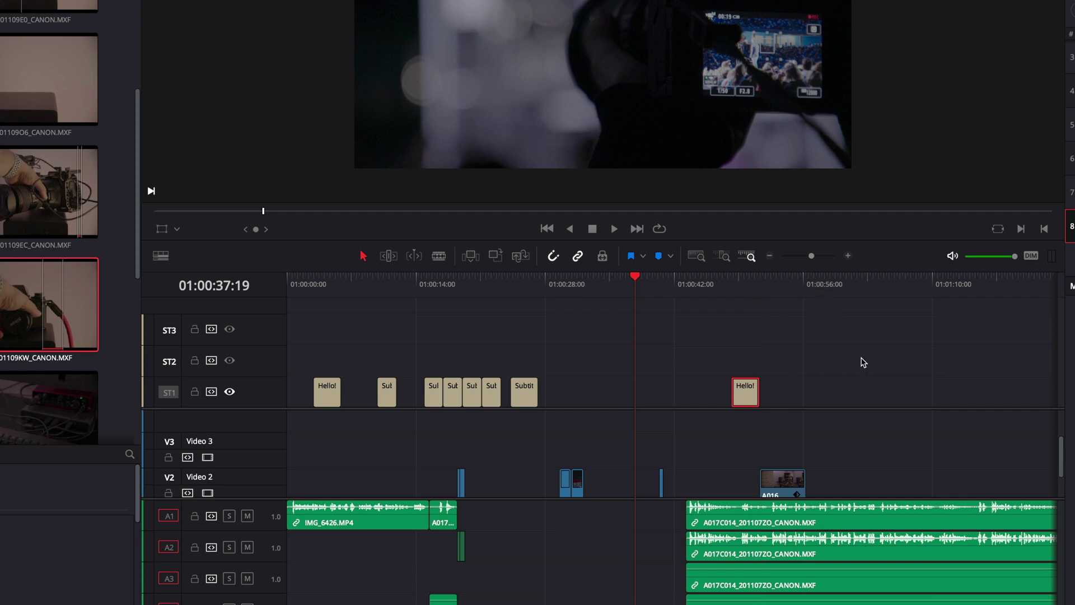
{"action": "scroll", "coordinate": [687, 331], "scroll_direction": "right", "scroll_amount": 5}
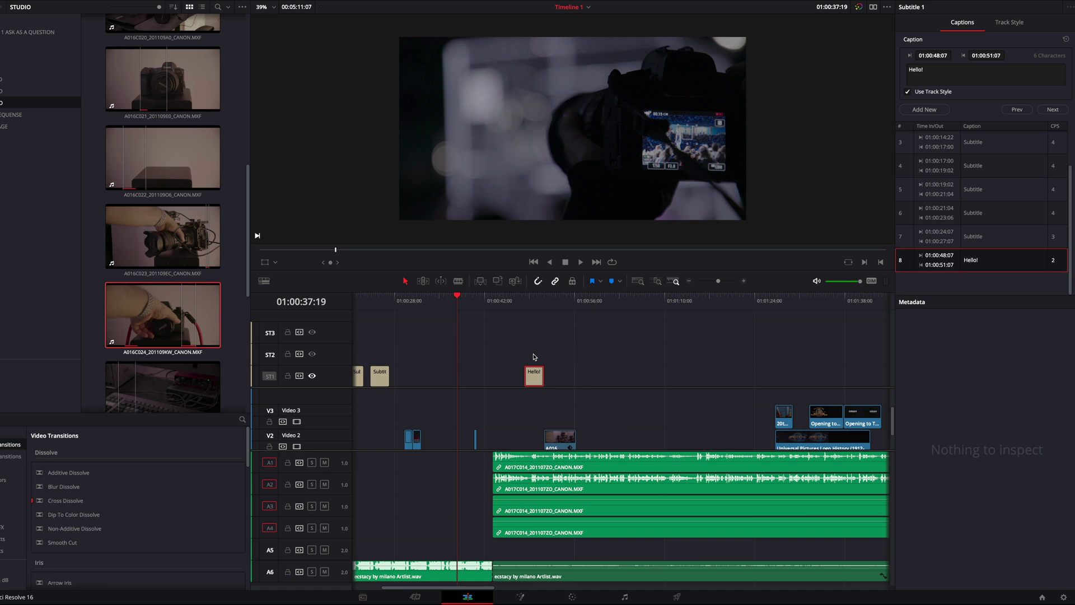
{"action": "left_click", "coordinate": [529, 299]}
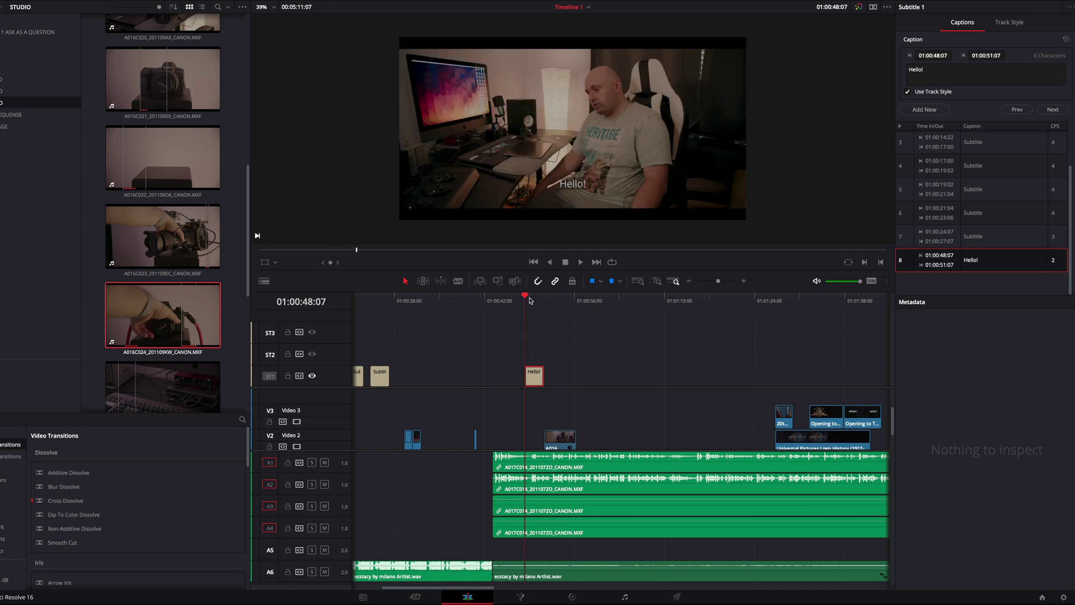
{"action": "scroll", "coordinate": [449, 317], "scroll_direction": "left", "scroll_amount": 3}
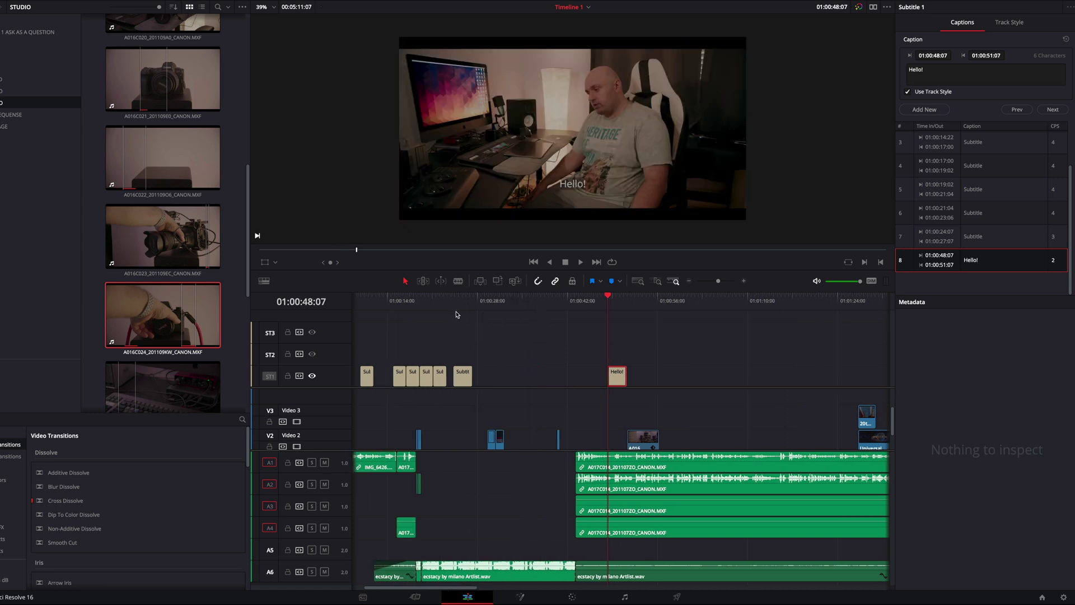